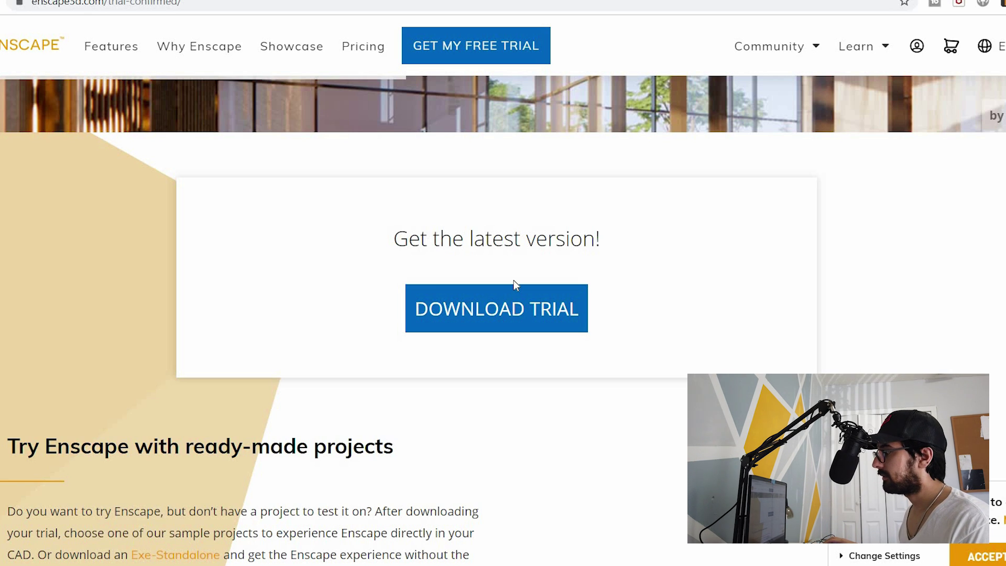
- Download the latest Enscape trial version
{"action": "left_click", "coordinate": [468, 329]}
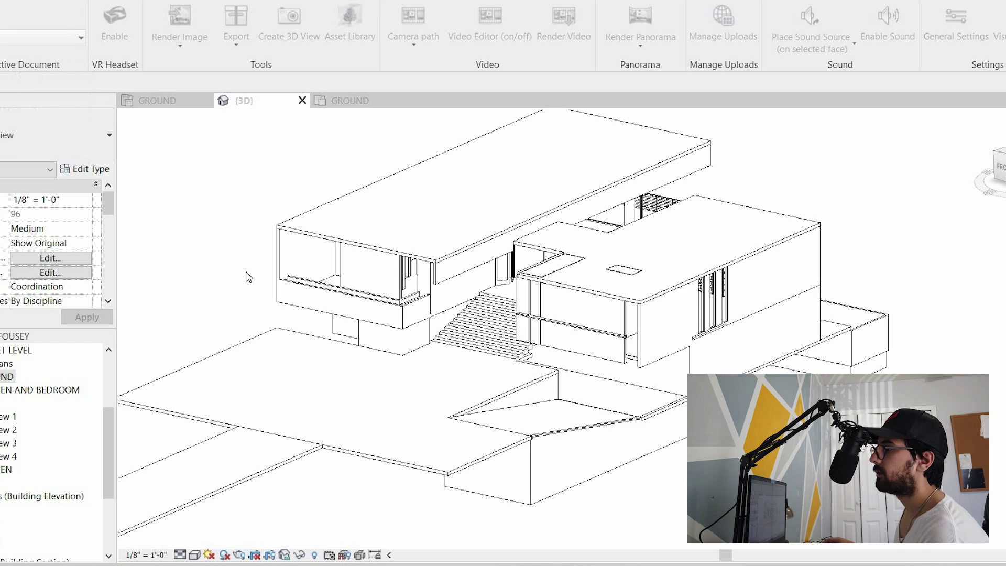
- View the house exterior in Enscape and fly up the driveway to the entrance stairs
{"action": "left_click", "coordinate": [364, 364]}
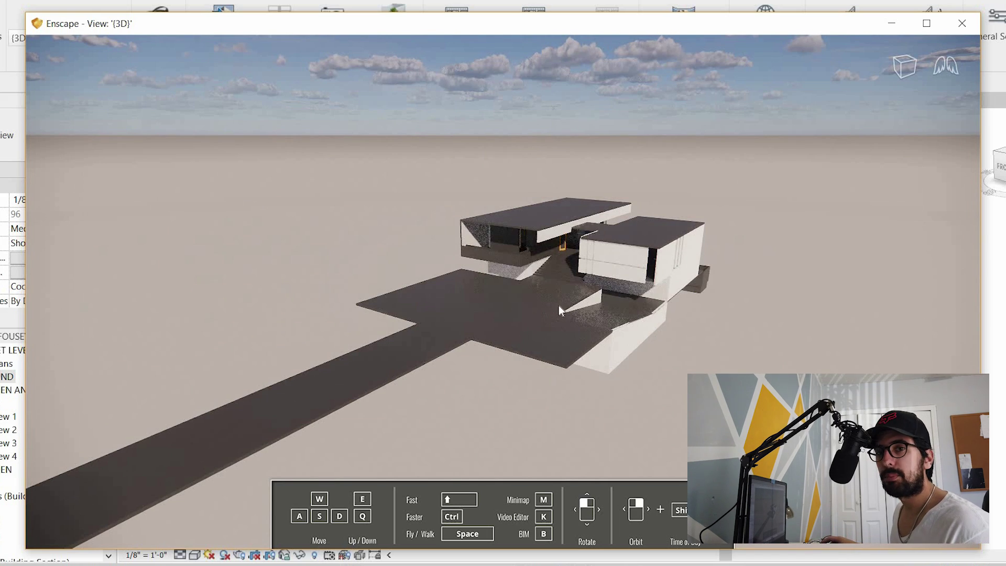
{"action": "right_click_drag", "start_coordinate": [436, 314], "coordinate": [498, 334]}
{"action": "key", "text": "w"}
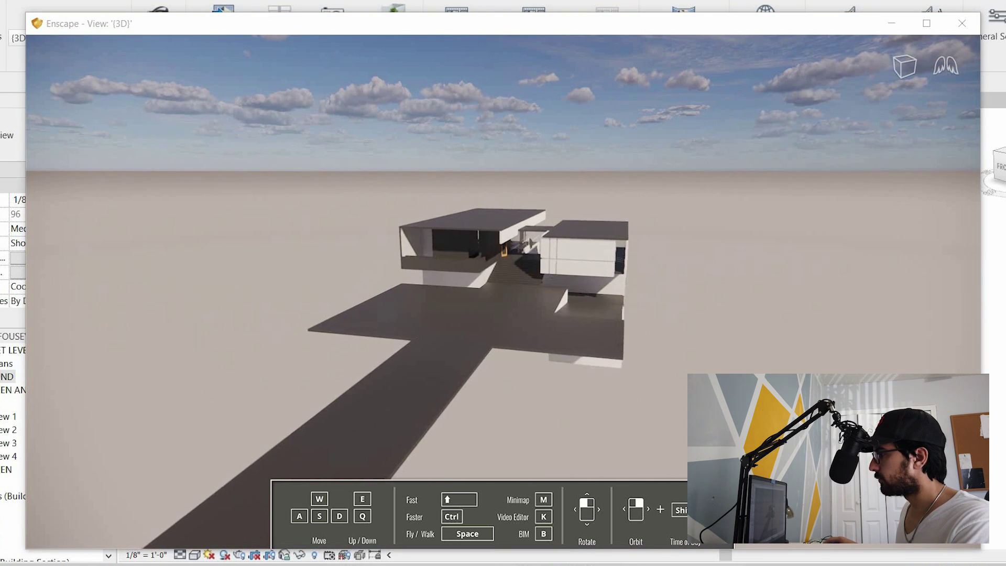
{"action": "key", "text": "w"}
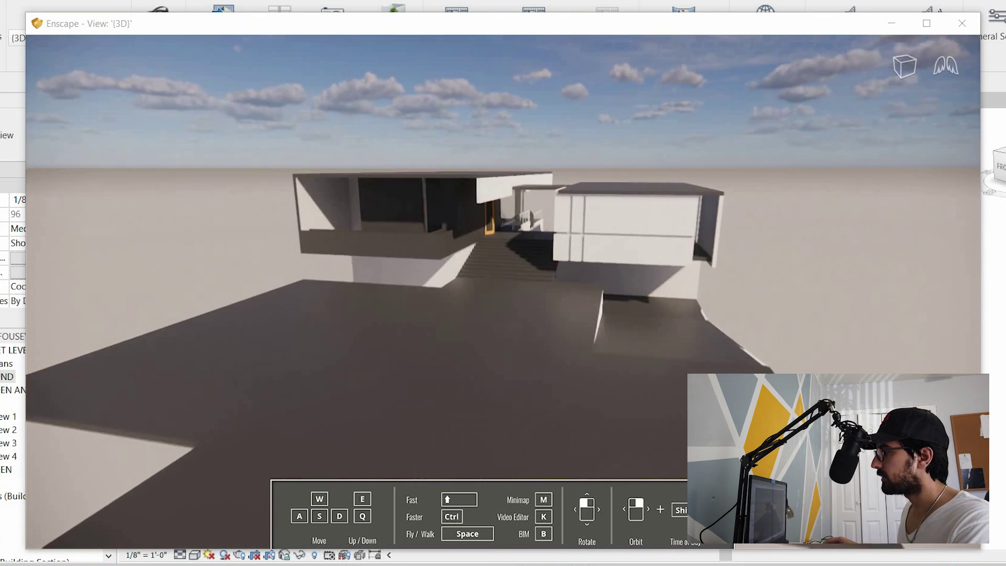
{"action": "key", "text": "w"}
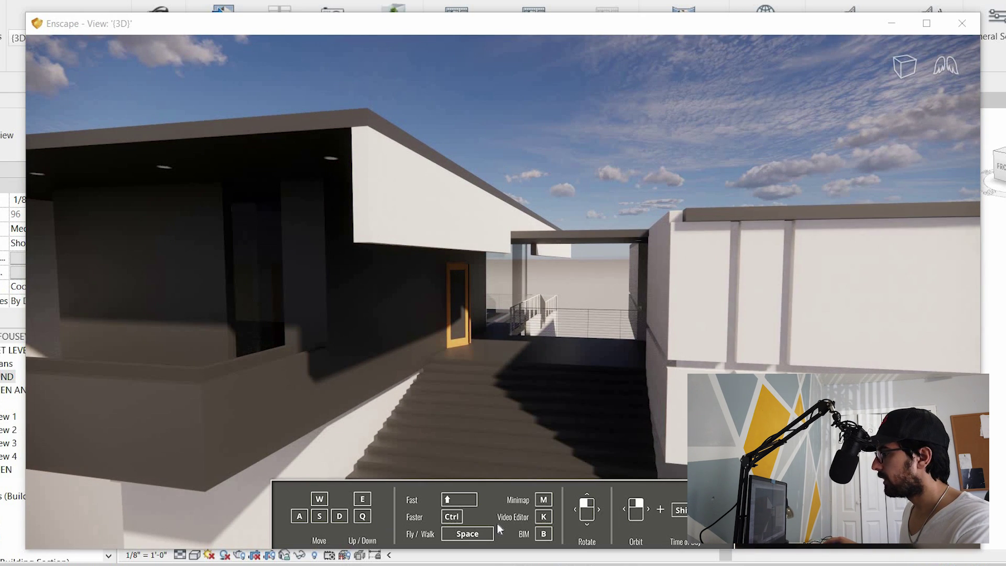
- Show the Enscape minimap, enlarge it and examine the building layout, closing the minimap when done
{"action": "key", "text": "m"}
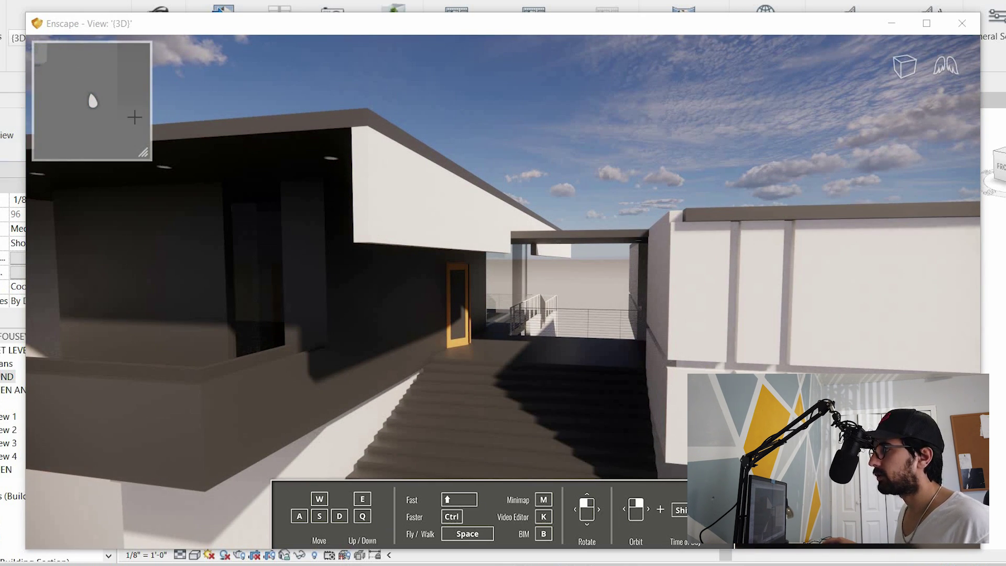
{"action": "key", "text": "w"}
{"action": "left_click_drag", "start_coordinate": [143, 153], "coordinate": [283, 252]}
{"action": "mouse_move", "coordinate": [226, 207]}
{"action": "scroll", "coordinate": [319, 246], "scroll_direction": "down", "scroll_amount": 3}
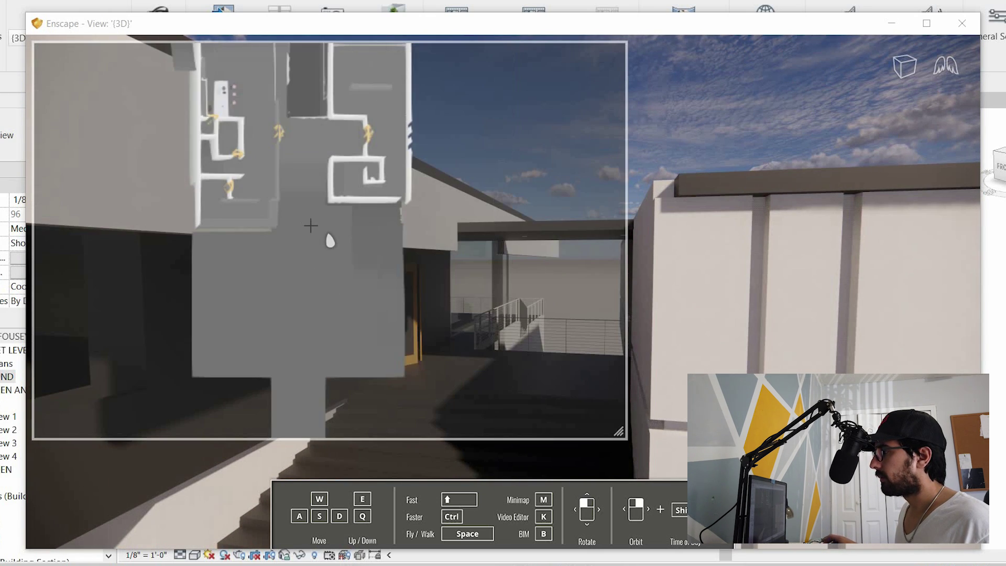
{"action": "scroll", "coordinate": [299, 115], "scroll_direction": "down", "scroll_amount": 3}
{"action": "scroll", "coordinate": [425, 294], "scroll_direction": "up", "scroll_amount": 3}
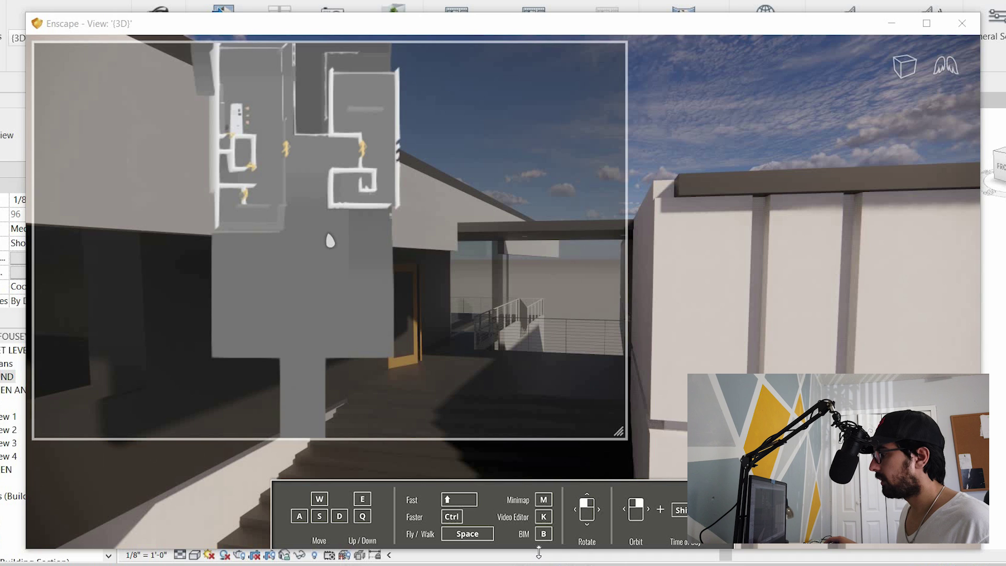
{"action": "key", "text": "m"}
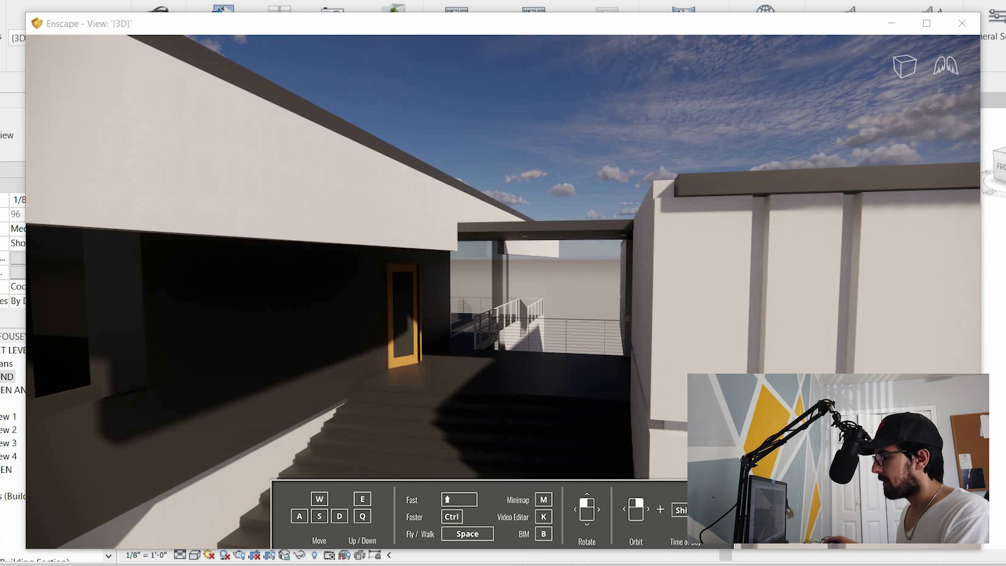
- Go inside the house and look closely at the kitchen island, stools and appliances
{"action": "key", "text": "w"}
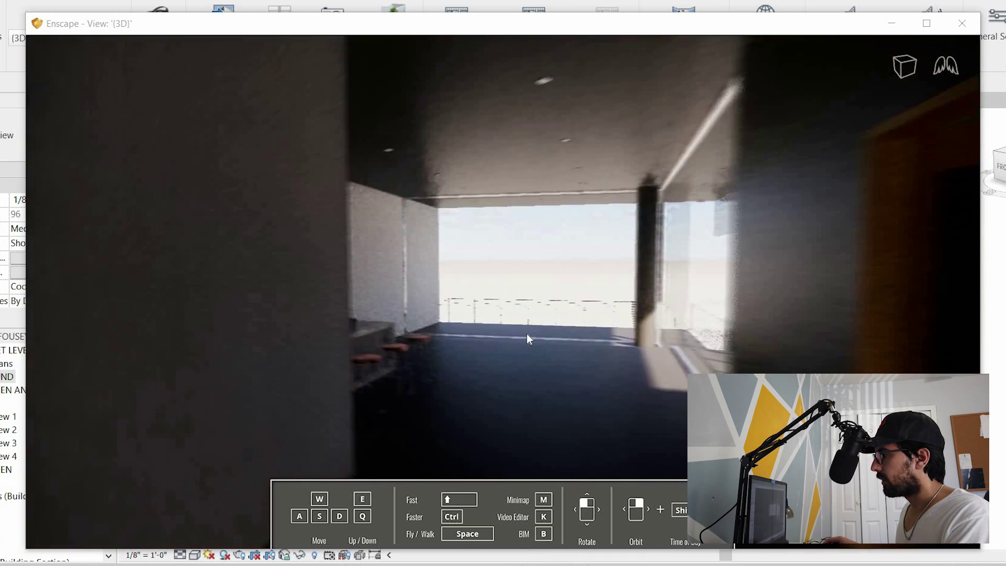
{"action": "key", "text": "w"}
{"action": "left_click_drag", "start_coordinate": [526, 339], "coordinate": [273, 357]}
{"action": "key", "text": "d"}
{"action": "key", "text": "s"}
{"action": "key", "text": "s"}
{"action": "left_click_drag", "start_coordinate": [671, 268], "coordinate": [625, 285]}
{"action": "key", "text": "d"}
{"action": "key", "text": "w"}
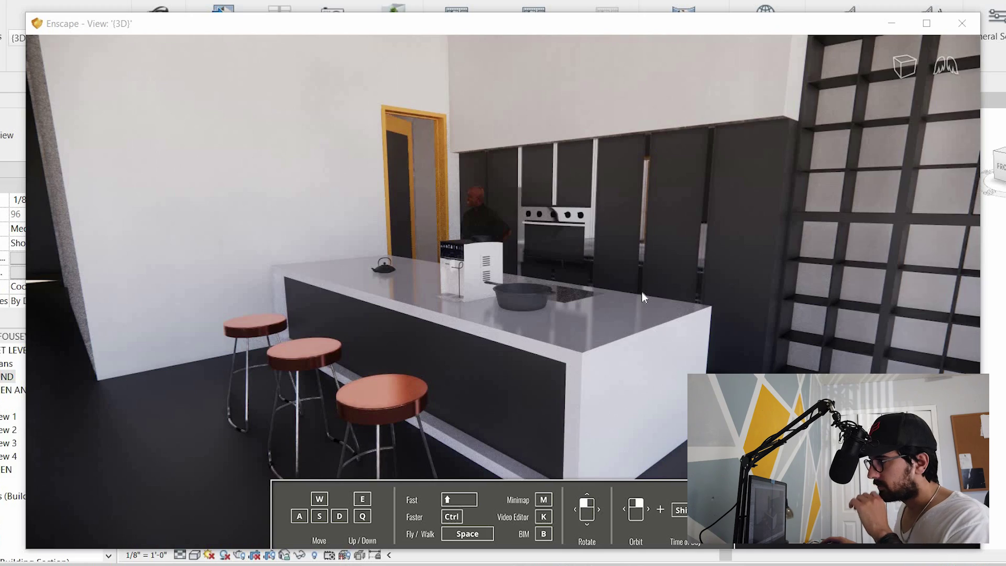
- Back away from the kitchen island and examine the whole kitchen, shelving wall and adjoining hallway
{"action": "key", "text": "s"}
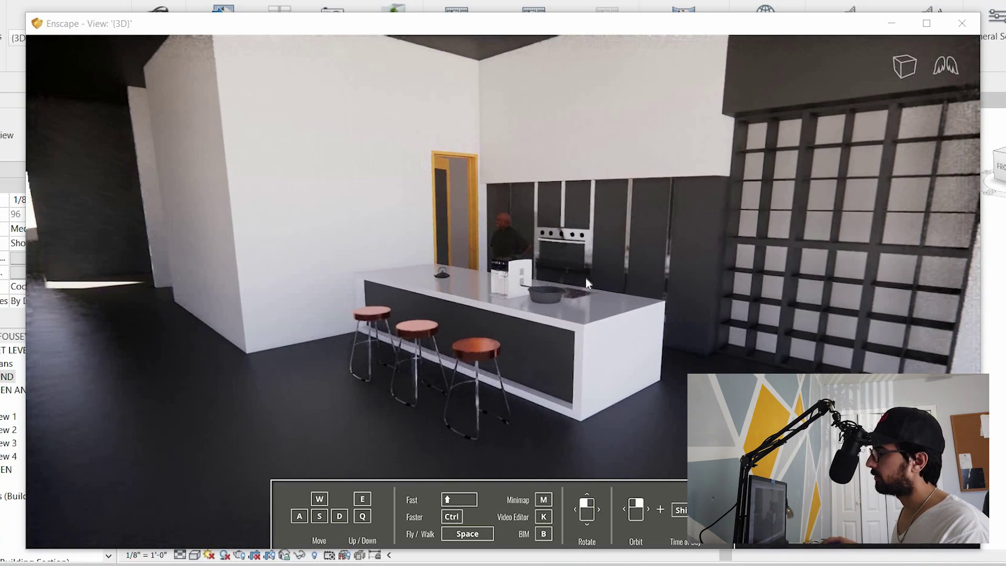
{"action": "key", "text": "w"}
{"action": "key", "text": "s"}
{"action": "key", "text": "a"}
{"action": "left_click_drag", "start_coordinate": [498, 282], "coordinate": [40, 252]}
{"action": "left_click_drag", "start_coordinate": [520, 306], "coordinate": [592, 301]}
{"action": "key", "text": "s"}
{"action": "key", "text": "d"}
{"action": "key", "text": "s"}
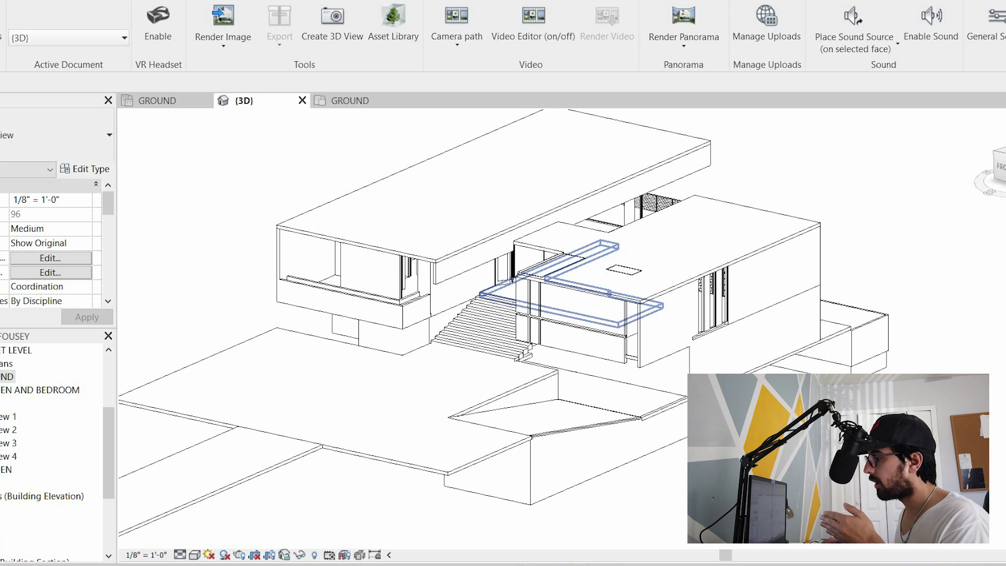
{"action": "left_click", "coordinate": [473, 545]}
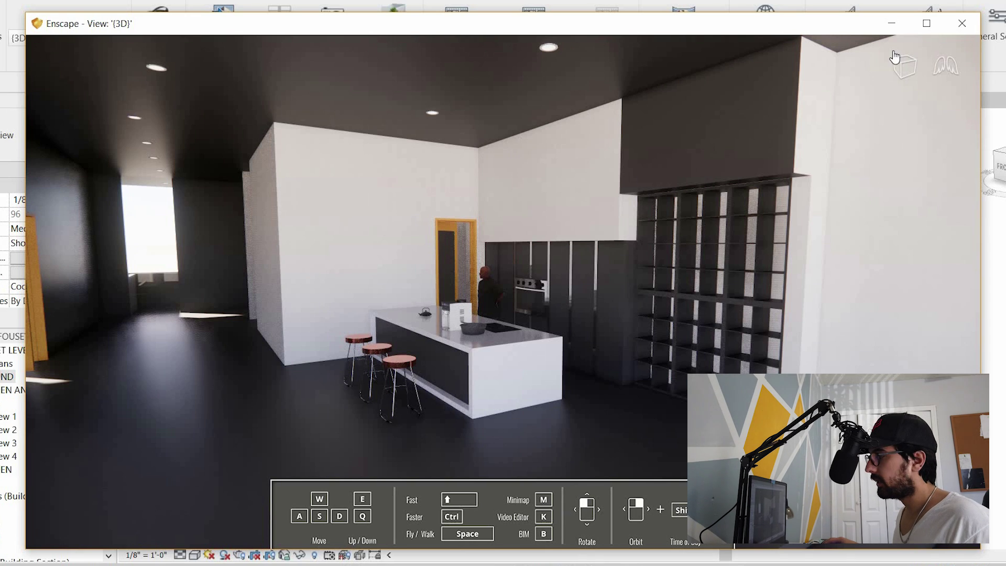
- Switch to the GROUND floor plan in Revit and open the Enscape Asset Library
{"action": "key", "text": "alt+Tab"}
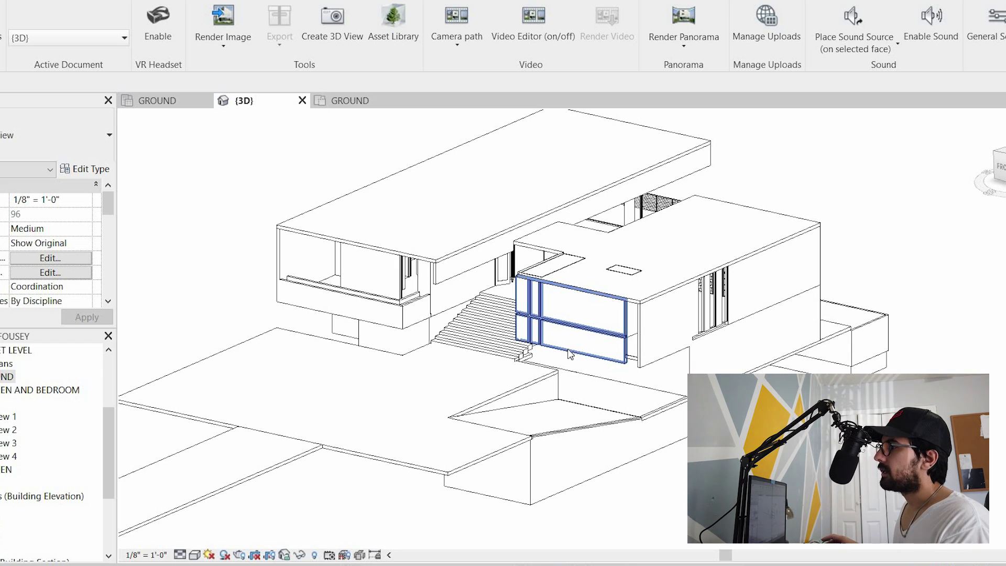
{"action": "key", "text": "ctrl+Tab"}
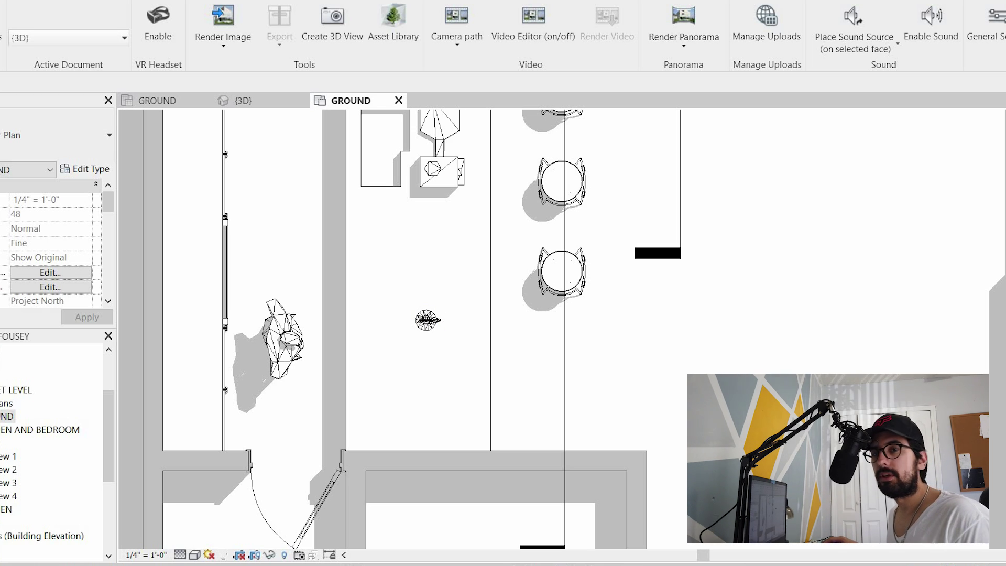
{"action": "left_click", "coordinate": [385, 36]}
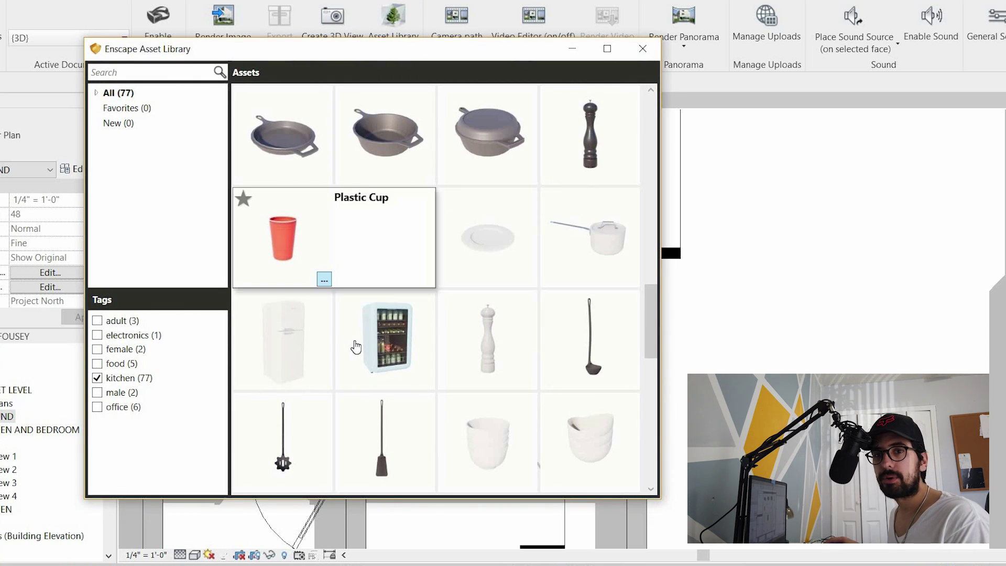
- Place the Stack of Bowls kitchen asset on the open floor beside the kitchen island, near the bar stools
{"action": "mouse_move", "coordinate": [354, 349]}
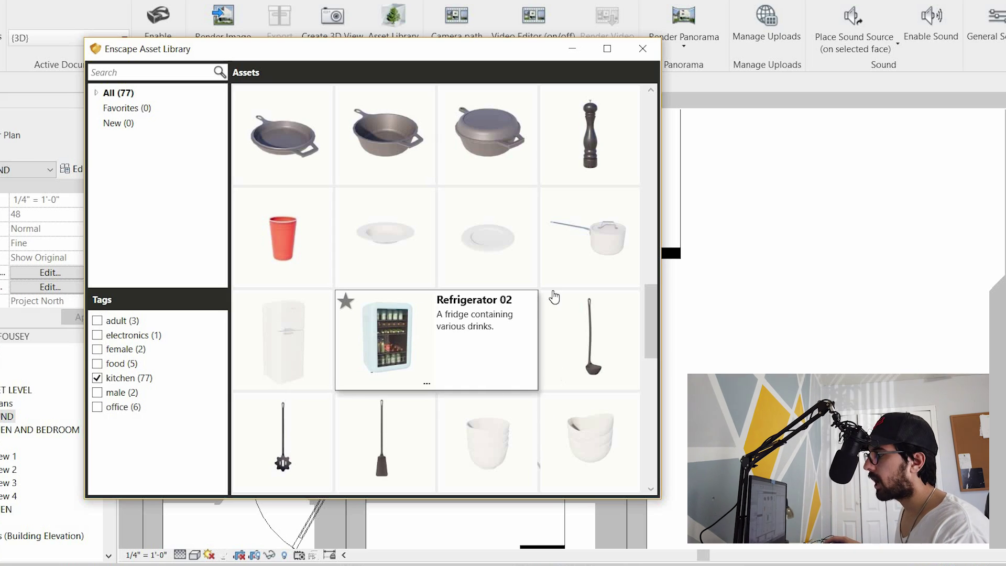
{"action": "scroll", "coordinate": [472, 346], "scroll_direction": "down", "scroll_amount": 3}
{"action": "mouse_move", "coordinate": [527, 379]}
{"action": "scroll", "coordinate": [527, 380], "scroll_direction": "up", "scroll_amount": 2}
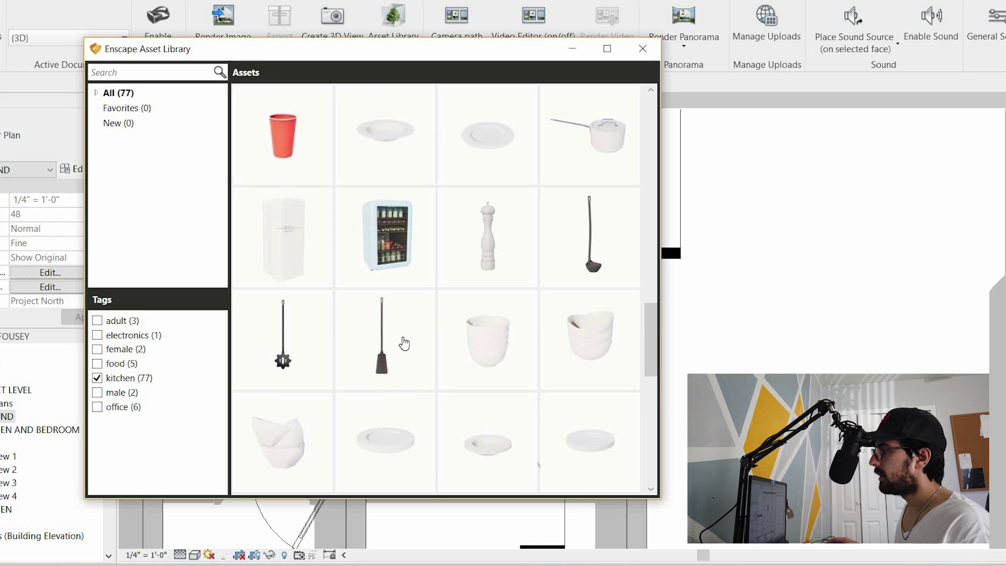
{"action": "mouse_move", "coordinate": [479, 337]}
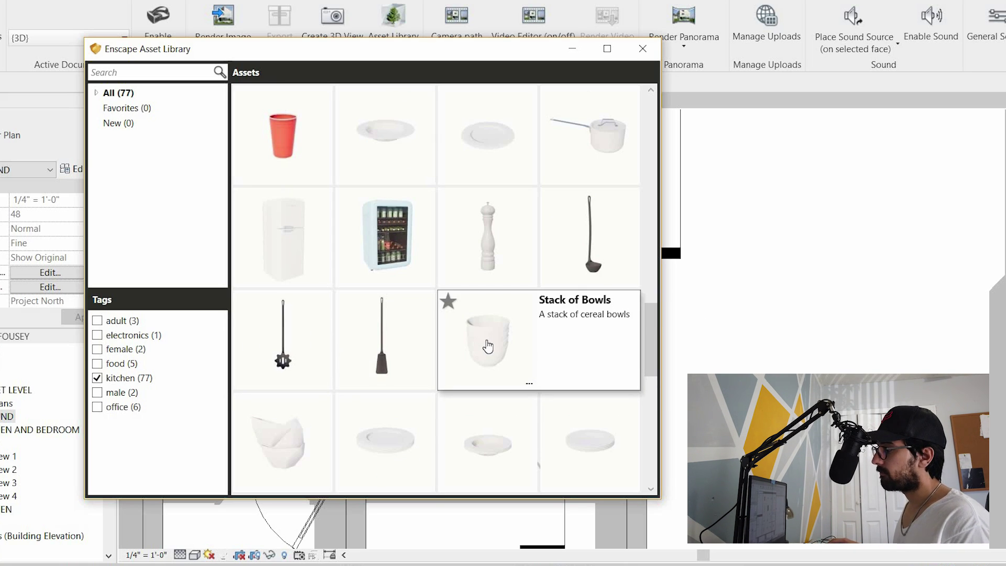
{"action": "left_click", "coordinate": [486, 341]}
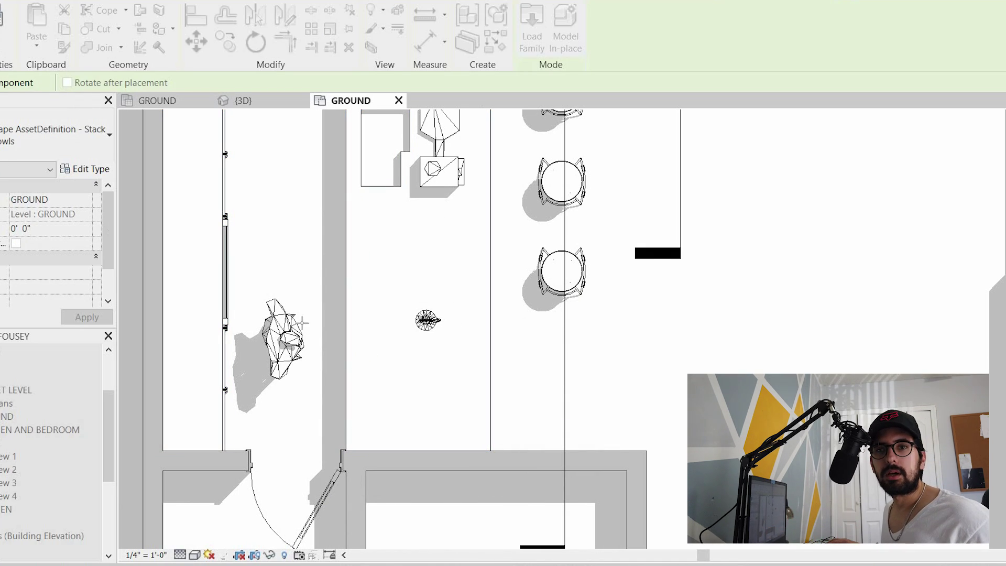
{"action": "left_click", "coordinate": [617, 373]}
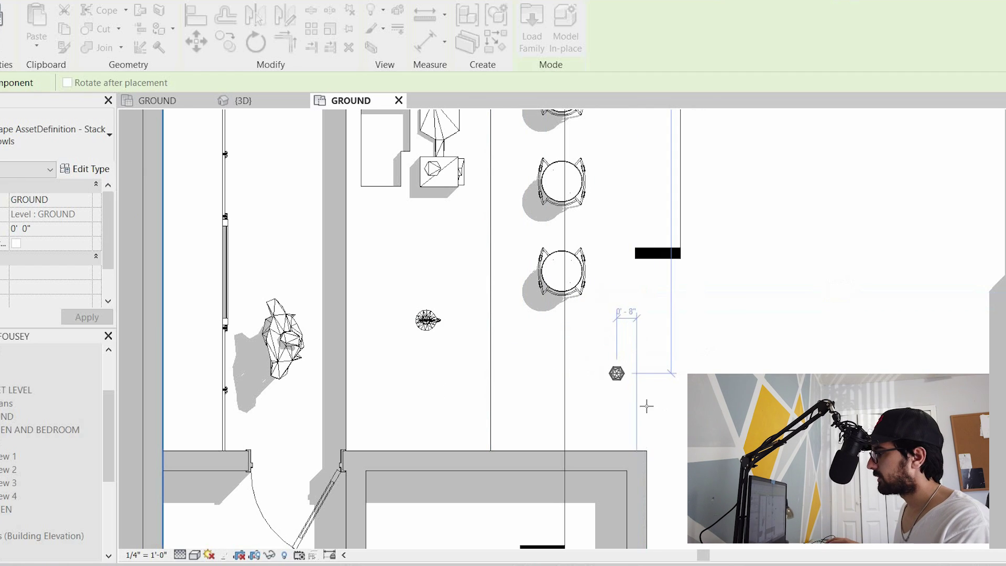
{"action": "key", "text": "Escape"}
{"action": "left_click", "coordinate": [563, 42]}
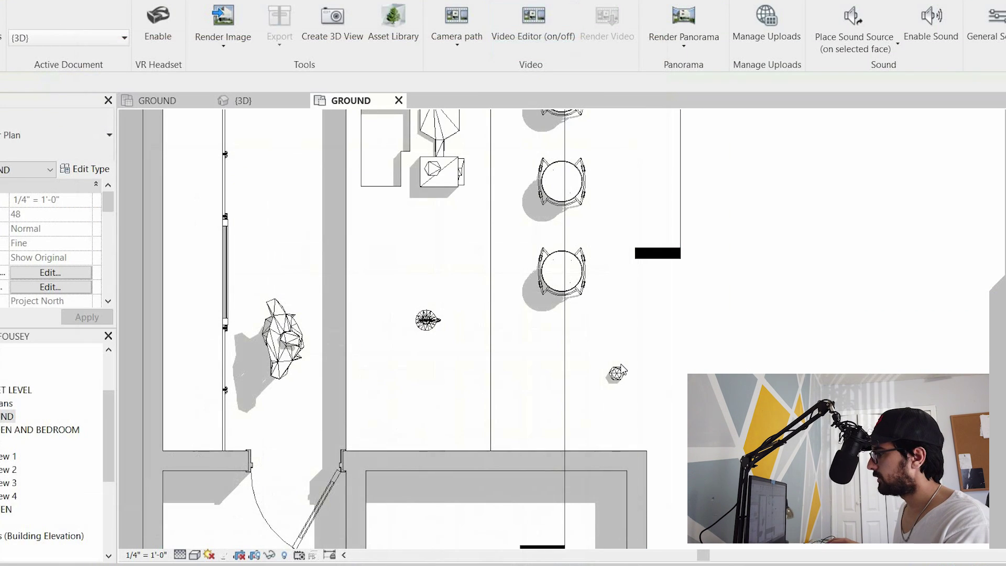
- Set the height offset of the placed stack of bowls to 2' 6"
{"action": "left_click", "coordinate": [619, 372]}
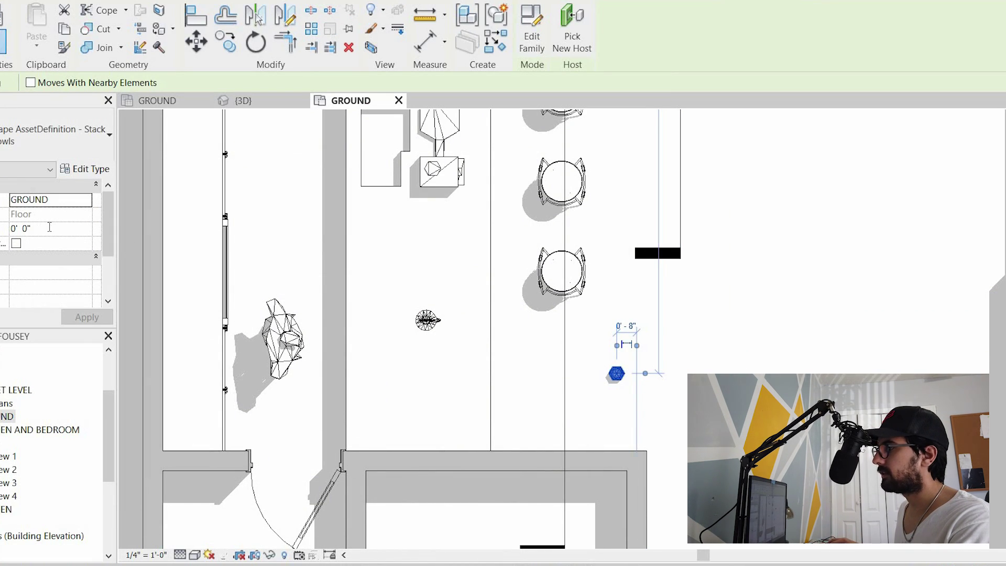
{"action": "left_click", "coordinate": [49, 227]}
{"action": "type", "text": "2'6"}
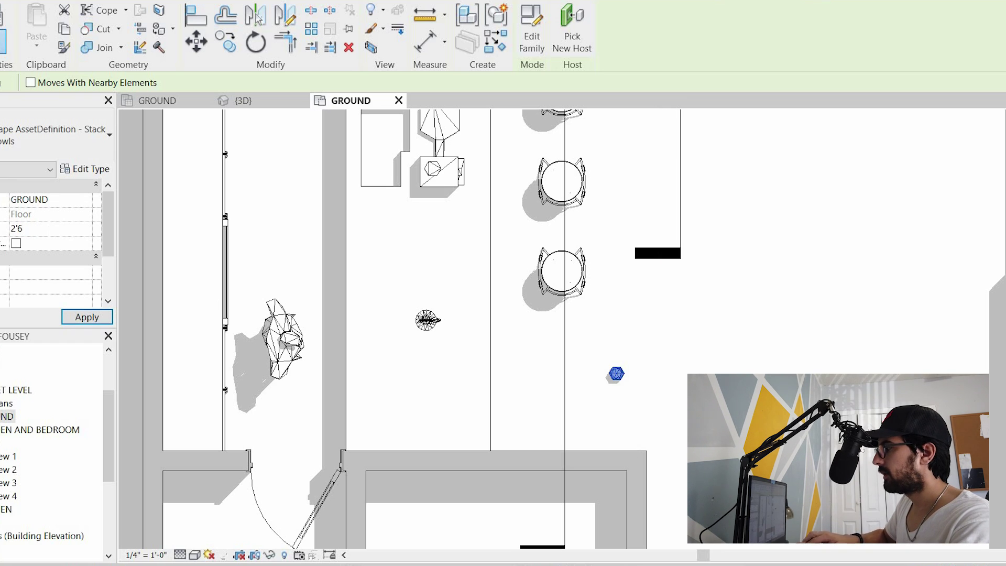
{"action": "key", "text": "Return"}
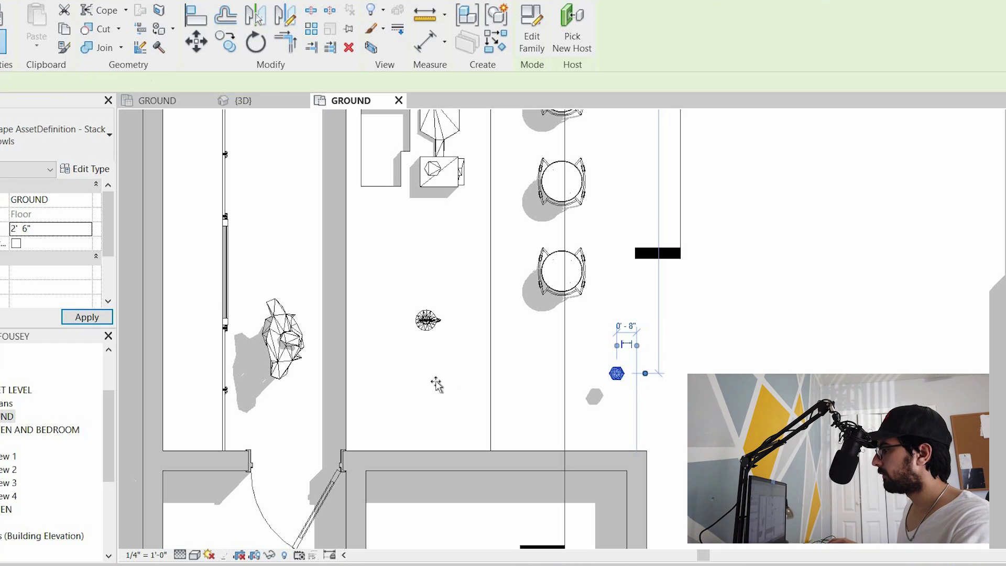
- Move the stack of bowls onto the kitchen island, just beyond the teapot
{"action": "left_click_drag", "start_coordinate": [436, 375], "coordinate": [447, 398]}
{"action": "key", "text": "Escape"}
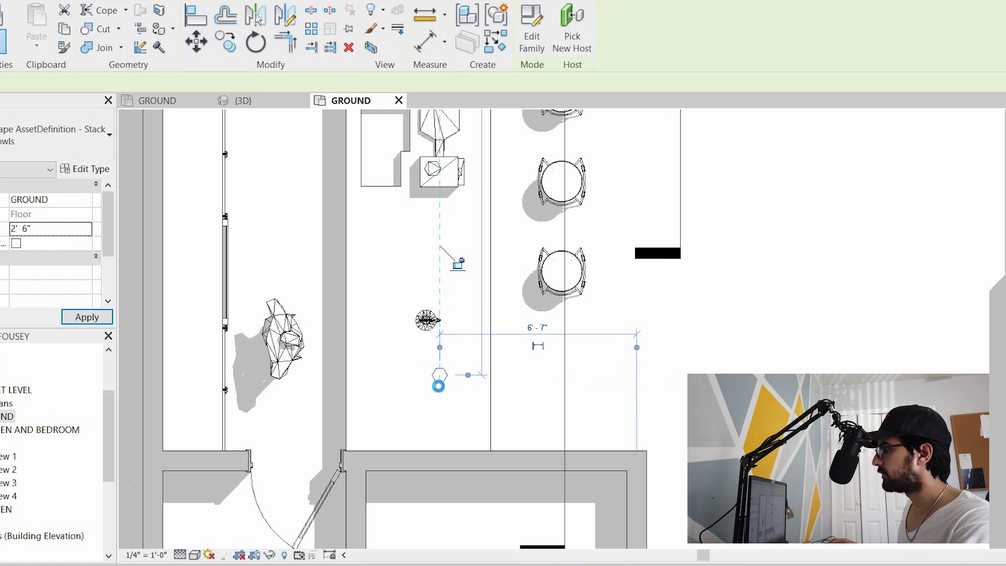
{"action": "left_click", "coordinate": [441, 375]}
- Open the section view through the kitchen and check the bowls' height against the island countertop
{"action": "scroll", "coordinate": [482, 157], "scroll_direction": "down", "scroll_amount": 5}
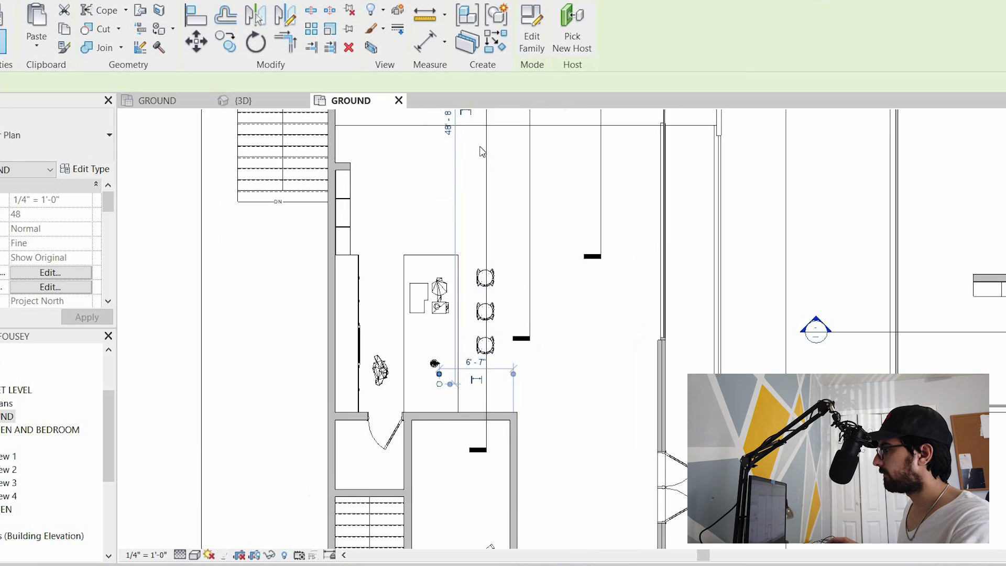
{"action": "double_click", "coordinate": [477, 142]}
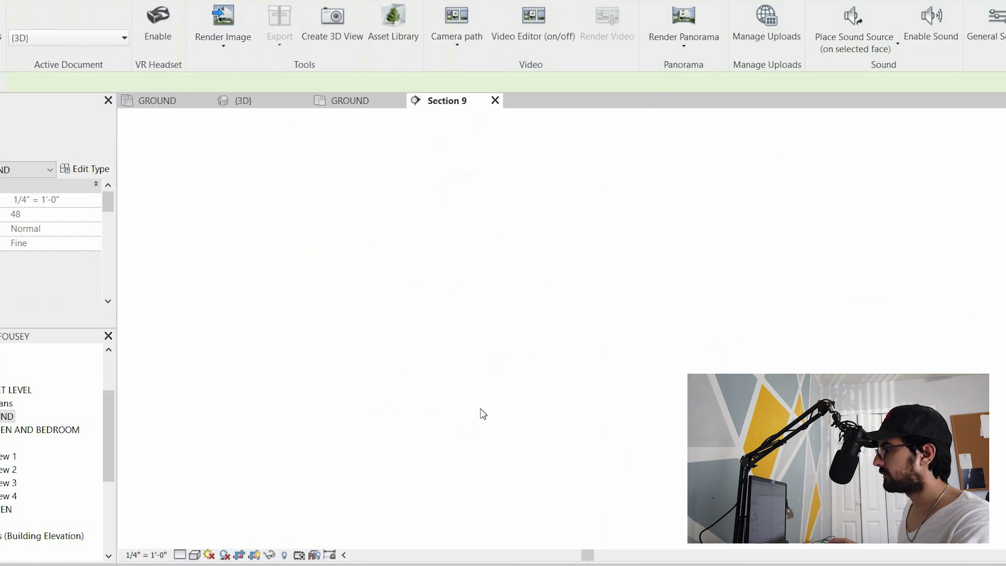
{"action": "scroll", "coordinate": [482, 261], "scroll_direction": "up", "scroll_amount": 6}
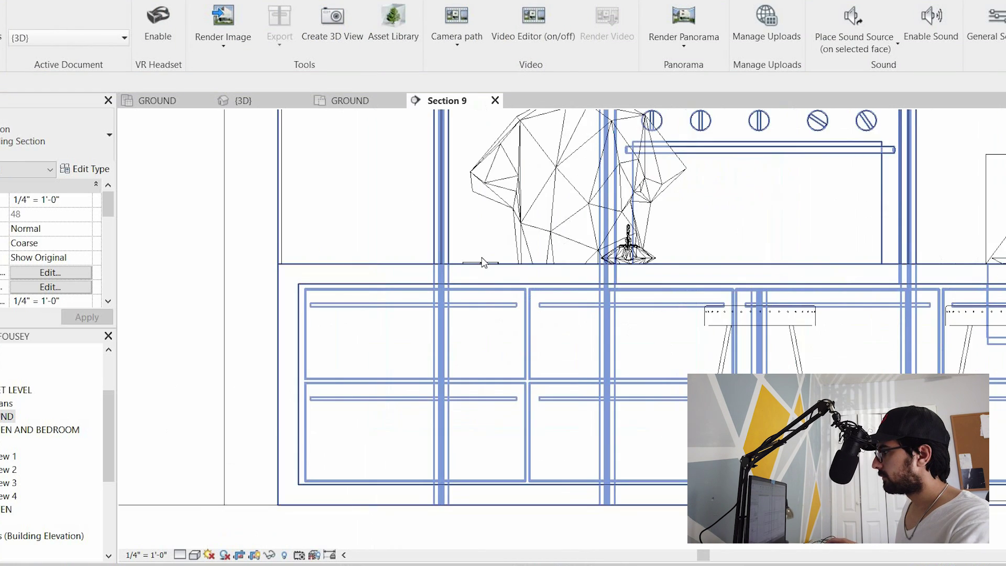
{"action": "left_click", "coordinate": [462, 270]}
{"action": "scroll", "coordinate": [461, 269], "scroll_direction": "up", "scroll_amount": 2}
{"action": "key", "text": "Escape"}
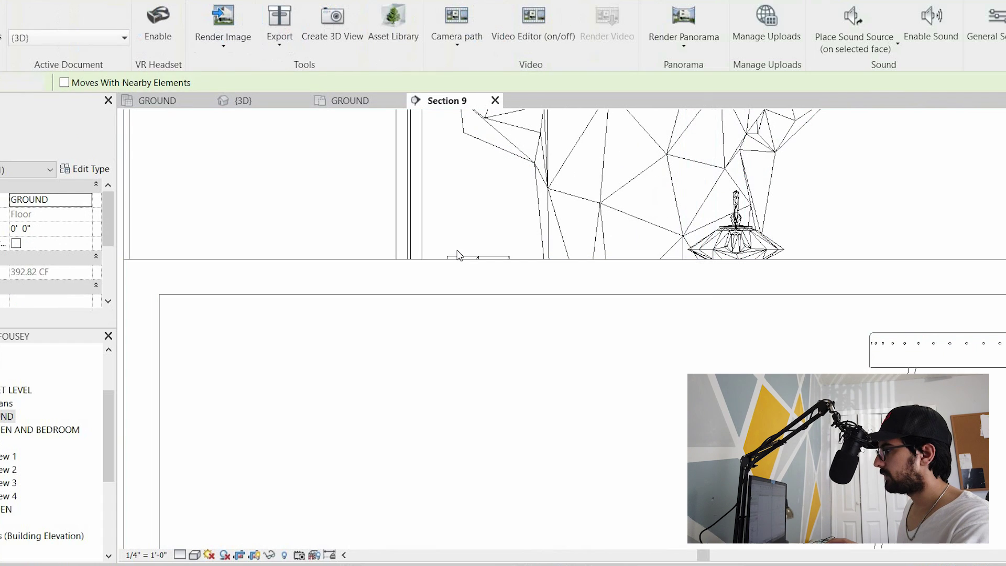
- Increase the bowls' height offset so that the stack sits on top of the island countertop
{"action": "left_click", "coordinate": [478, 294]}
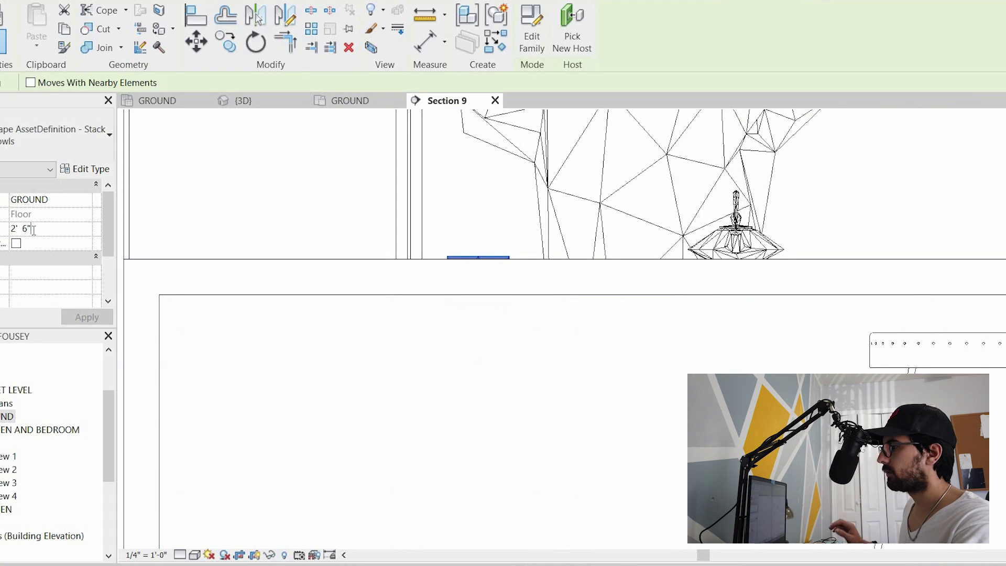
{"action": "left_click", "coordinate": [34, 228]}
{"action": "key", "text": "BackSpace"}
{"action": "key", "text": "BackSpace"}
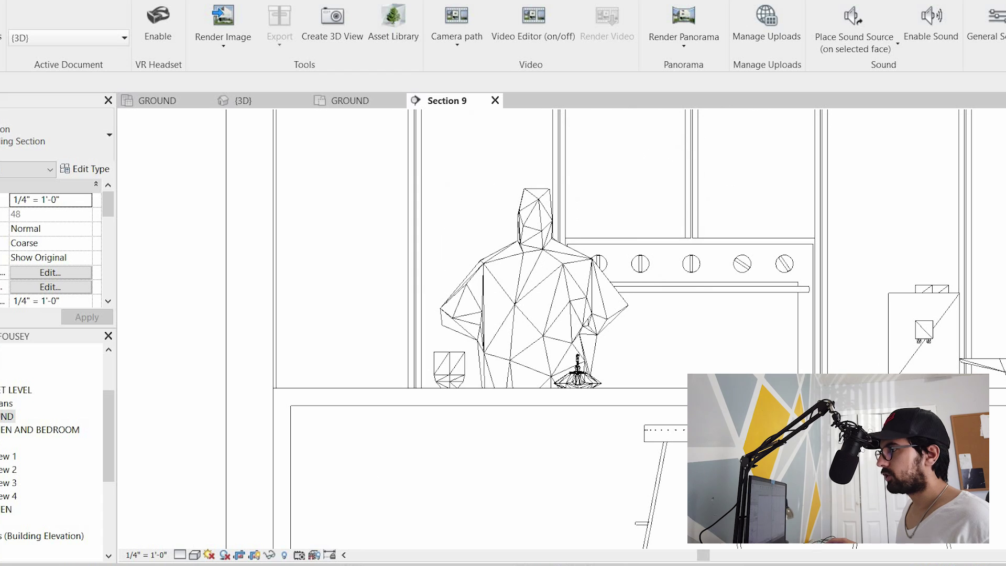
- Switch to the Enscape window and inspect the stack of bowls on the island countertop
{"action": "mouse_move", "coordinate": [427, 563]}
{"action": "left_click", "coordinate": [293, 522]}
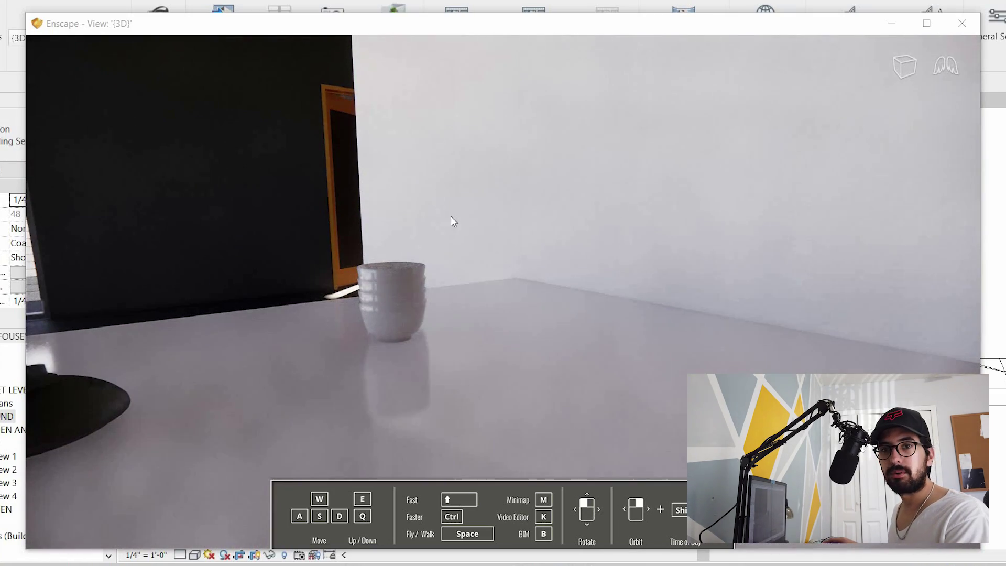
{"action": "left_click_drag", "start_coordinate": [319, 366], "coordinate": [474, 340]}
{"action": "key", "text": "a"}
{"action": "key", "text": "s"}
{"action": "key", "text": "s"}
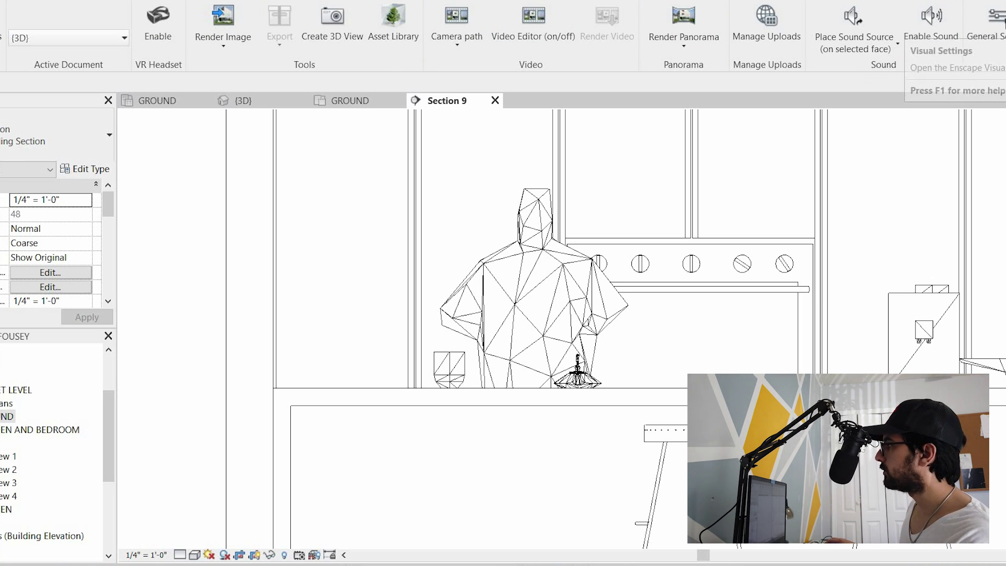
- Review the camera and rendering quality options in the Enscape visual settings
{"action": "left_click", "coordinate": [996, 21]}
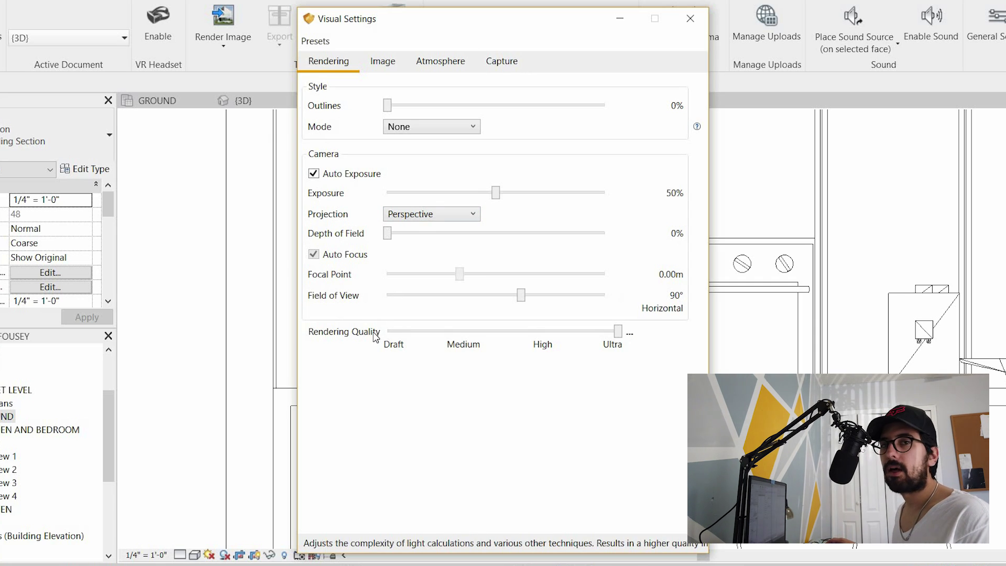
{"action": "left_click", "coordinate": [634, 27]}
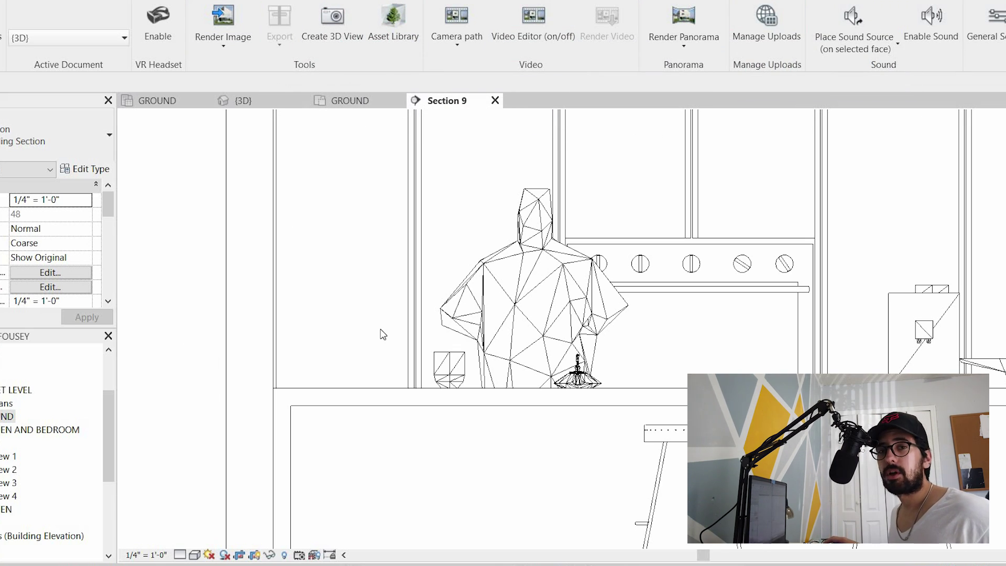
- View the whole kitchen in the section view, and switch to the Enscape window to compare the rendered kitchen
{"action": "scroll", "coordinate": [363, 330], "scroll_direction": "down", "scroll_amount": 3}
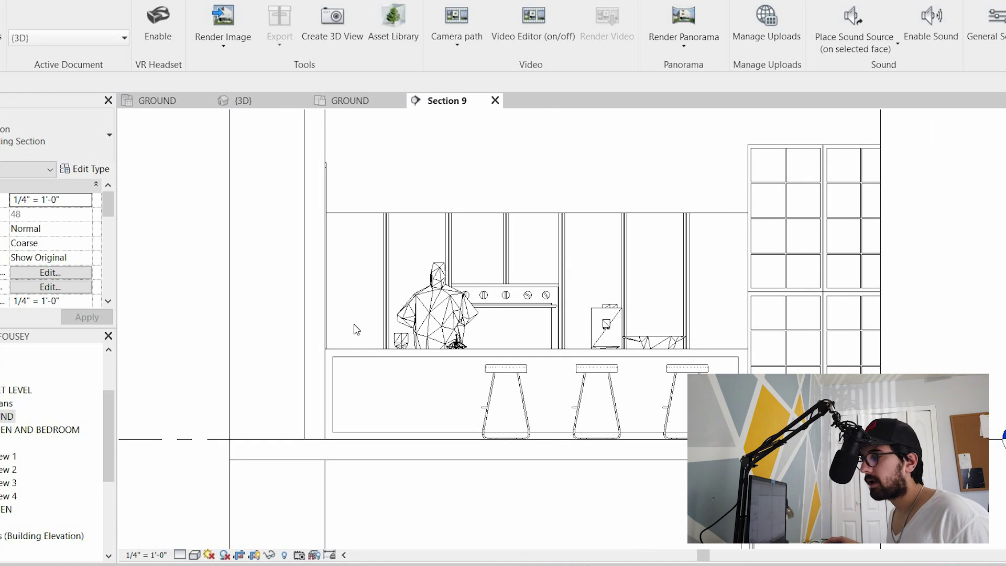
{"action": "scroll", "coordinate": [354, 325], "scroll_direction": "down", "scroll_amount": 2}
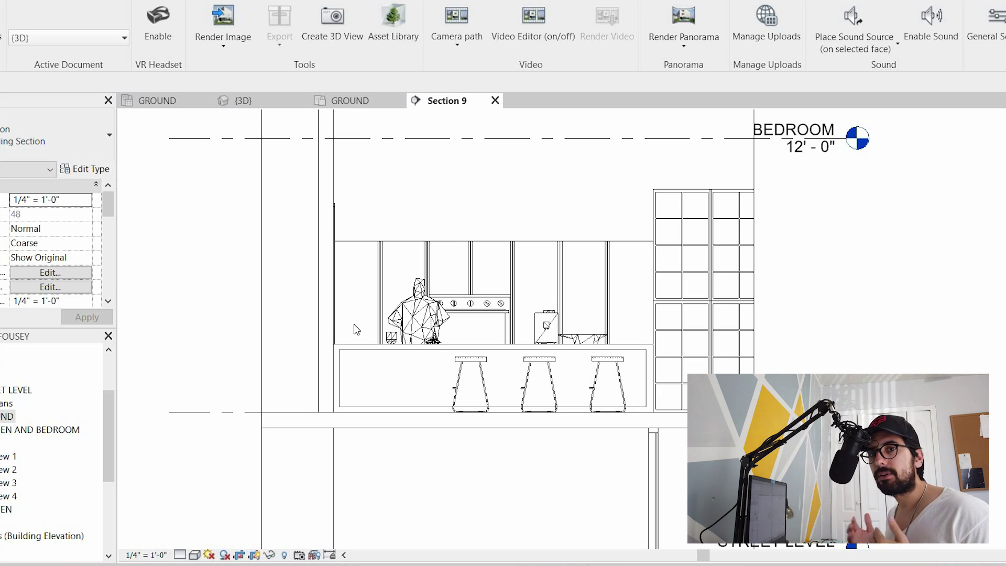
{"action": "left_click", "coordinate": [342, 355]}
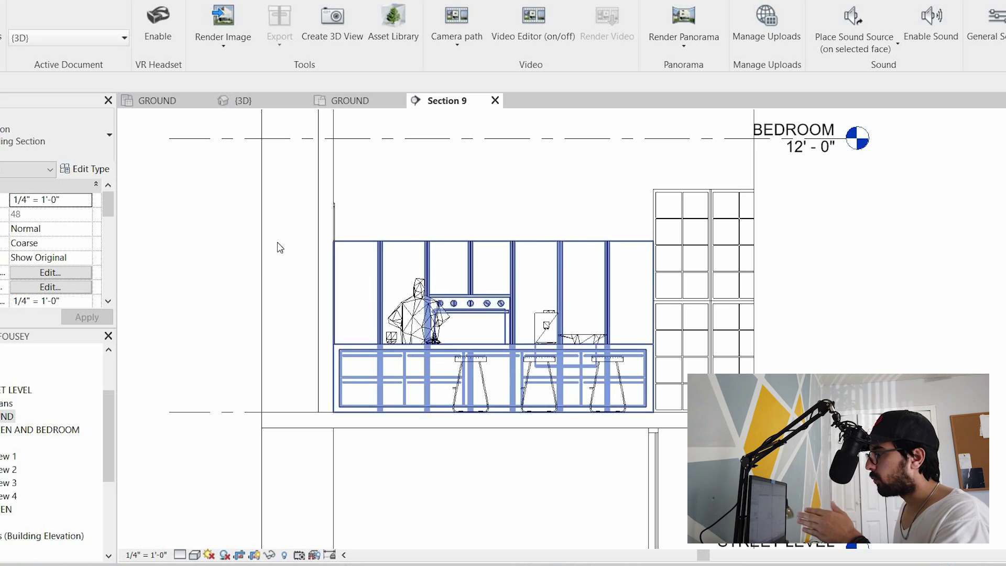
{"action": "mouse_move", "coordinate": [426, 565]}
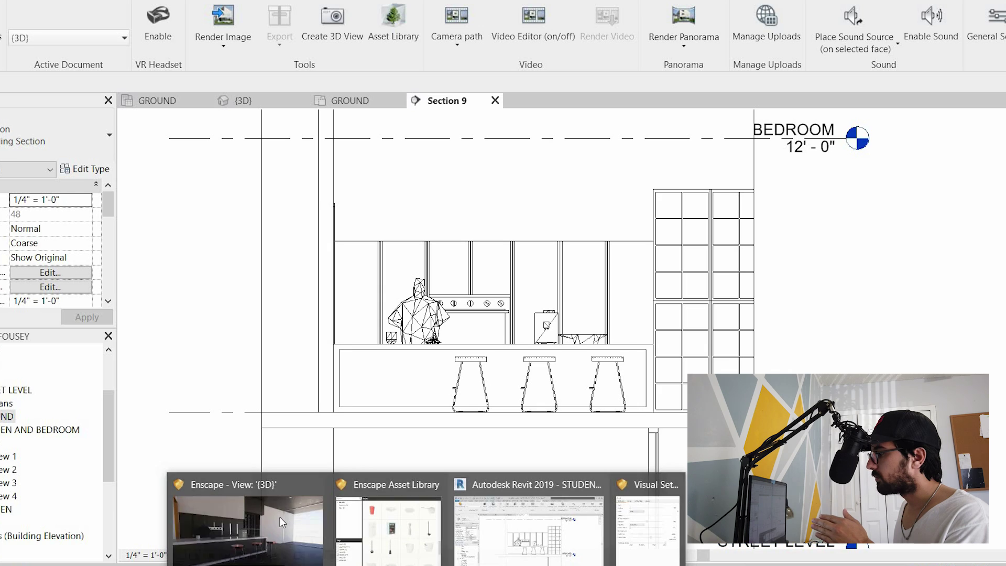
{"action": "left_click", "coordinate": [246, 519]}
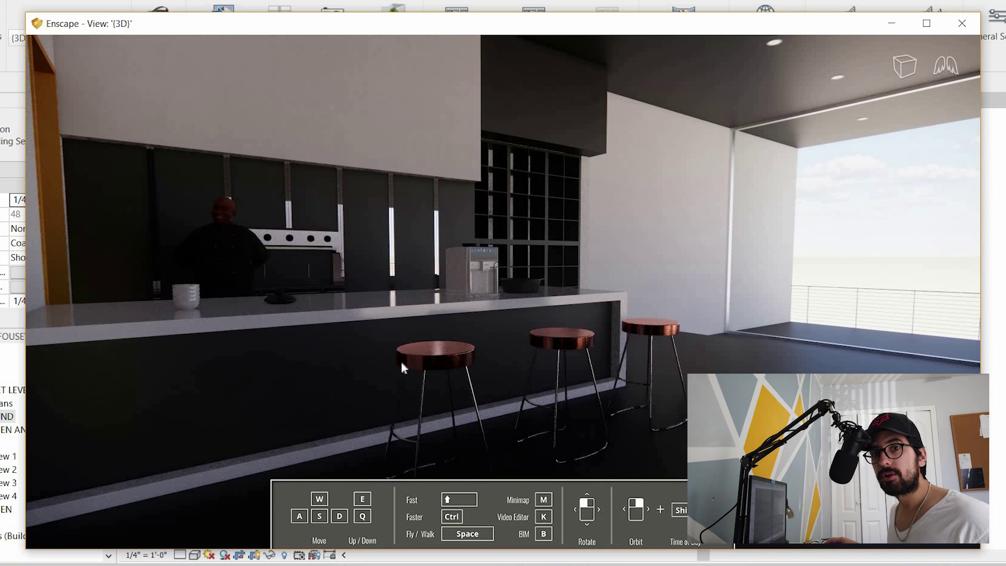
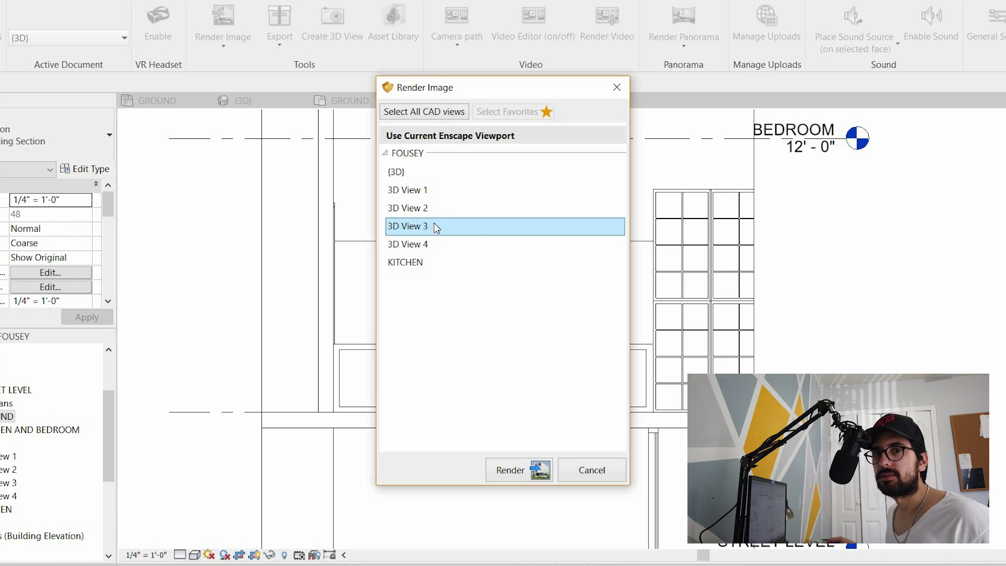
- Review the project views offered for image rendering, including 3D View 4 and KITCHEN, and close the list without rendering
{"action": "left_click", "coordinate": [436, 244]}
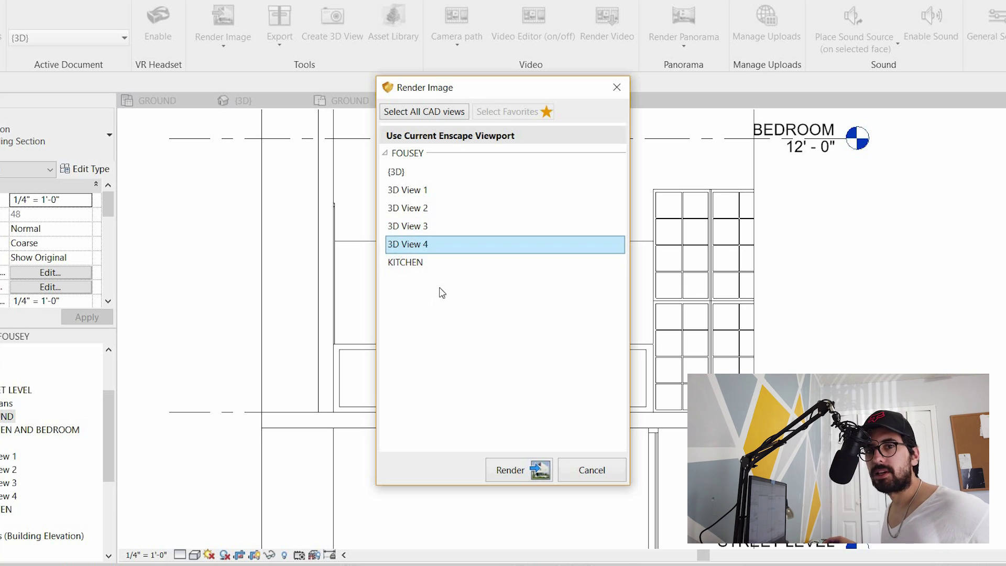
{"action": "left_click", "coordinate": [430, 261]}
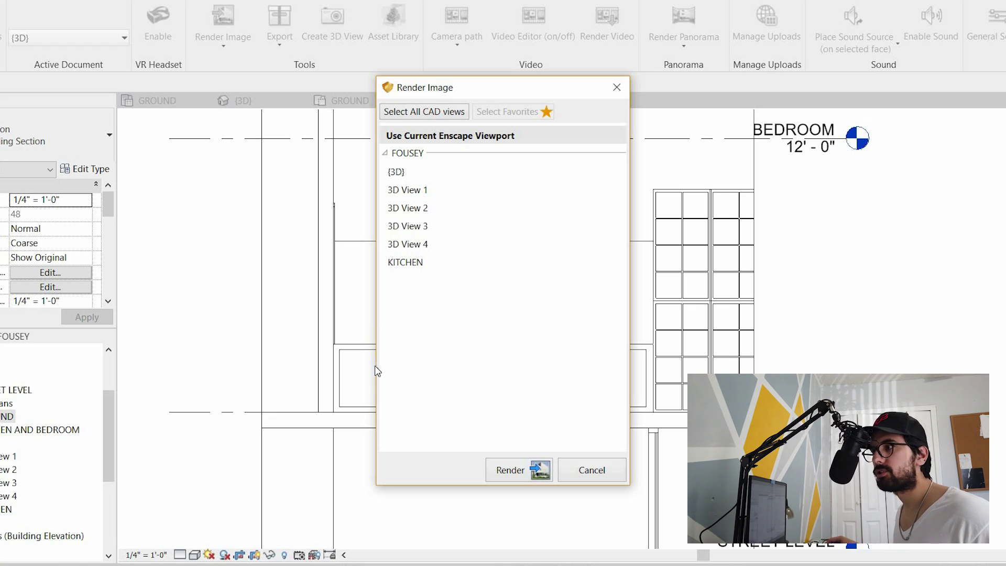
{"action": "key", "text": "Escape"}
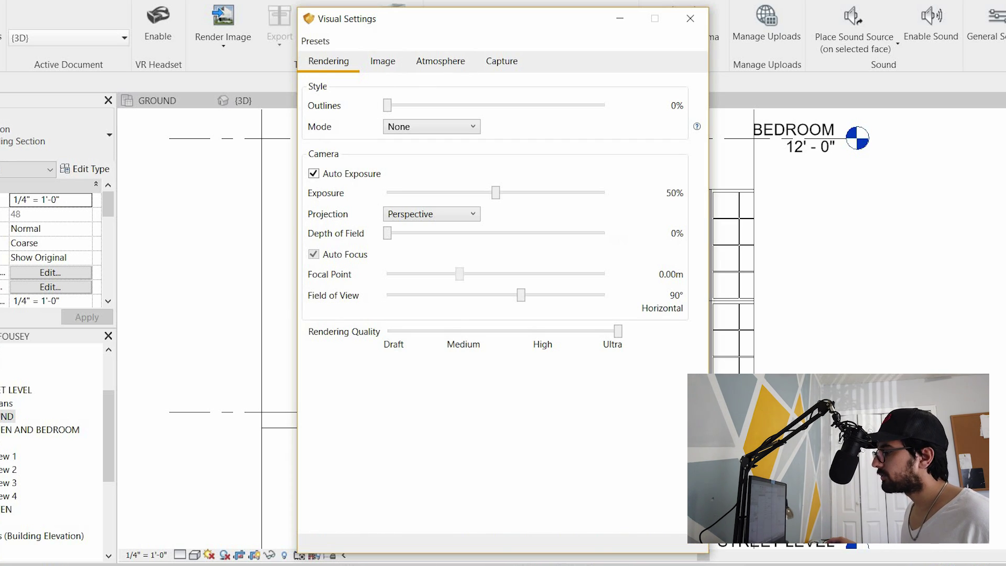
- Switch to the Enscape window and move through the house until the kitchen island and stools are in view
{"action": "mouse_move", "coordinate": [369, 561]}
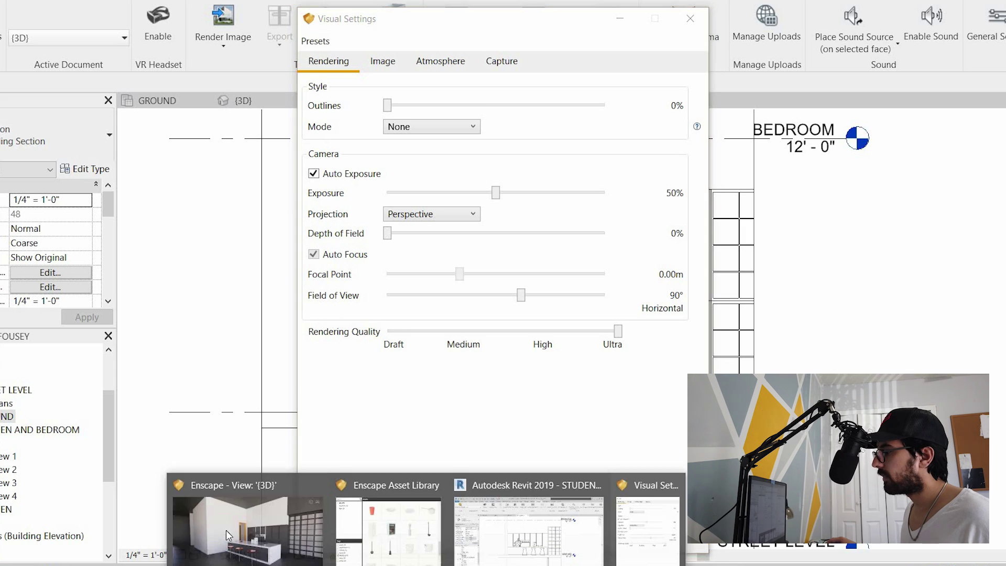
{"action": "left_click", "coordinate": [257, 524]}
{"action": "right_click_drag", "start_coordinate": [533, 383], "coordinate": [893, 105]}
{"action": "key", "text": "d"}
{"action": "key", "text": "d"}
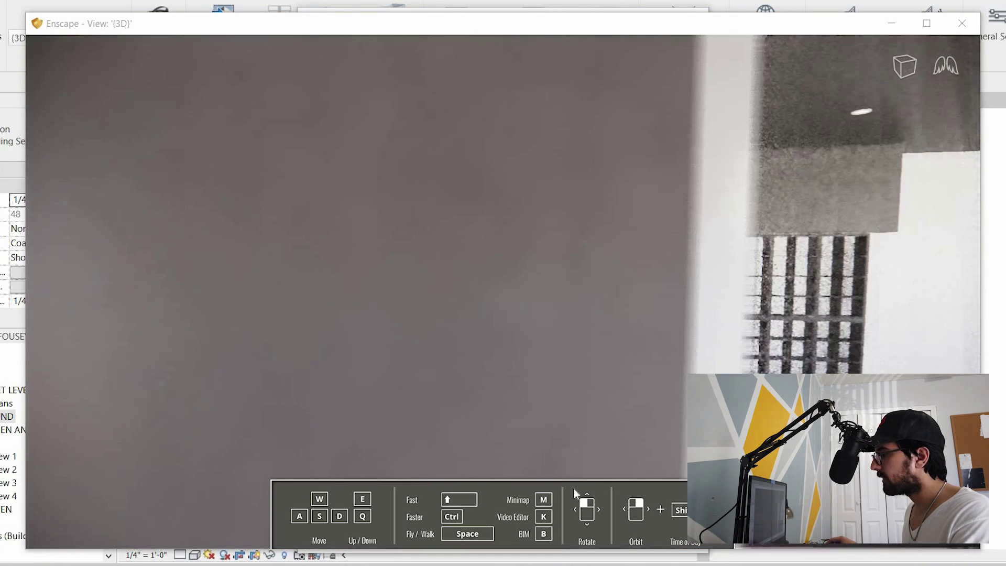
{"action": "key", "text": "w"}
{"action": "key", "text": "d"}
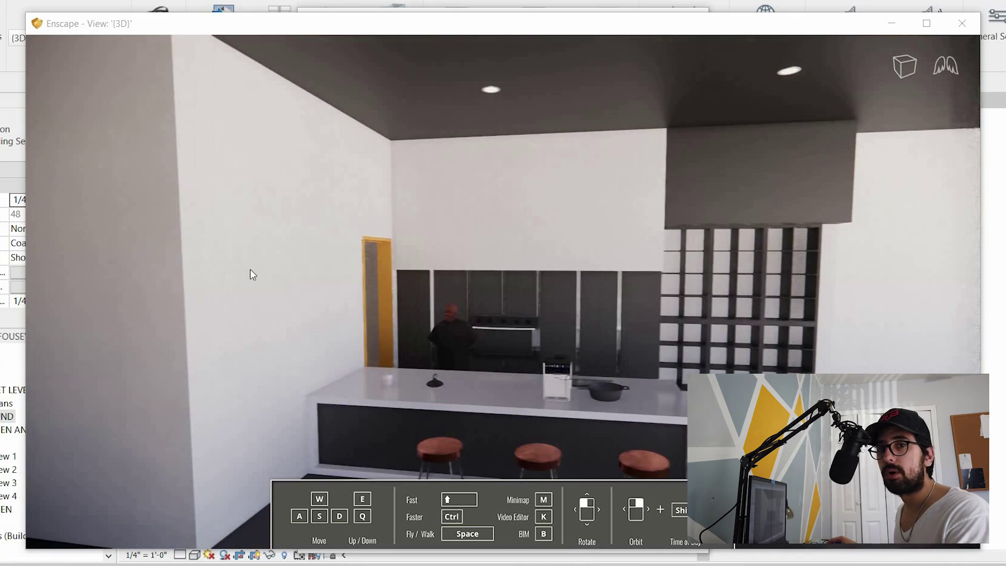
- Turn and walk past the kitchen island to look out through the glazed wall towards the terrace
{"action": "right_click_drag", "start_coordinate": [251, 274], "coordinate": [367, 398]}
{"action": "right_click_drag", "start_coordinate": [413, 523], "coordinate": [541, 516]}
{"action": "key", "text": "w"}
{"action": "key", "text": "d"}
{"action": "key", "text": "w"}
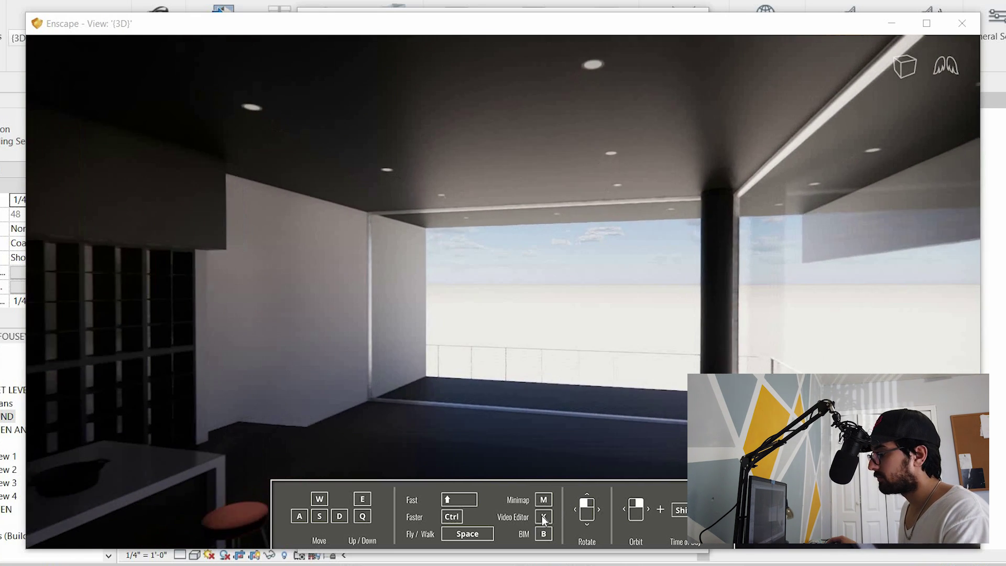
- Examine the video editor's keyframe and timeline options, close the editor and minimize the Enscape window
{"action": "key", "text": "k"}
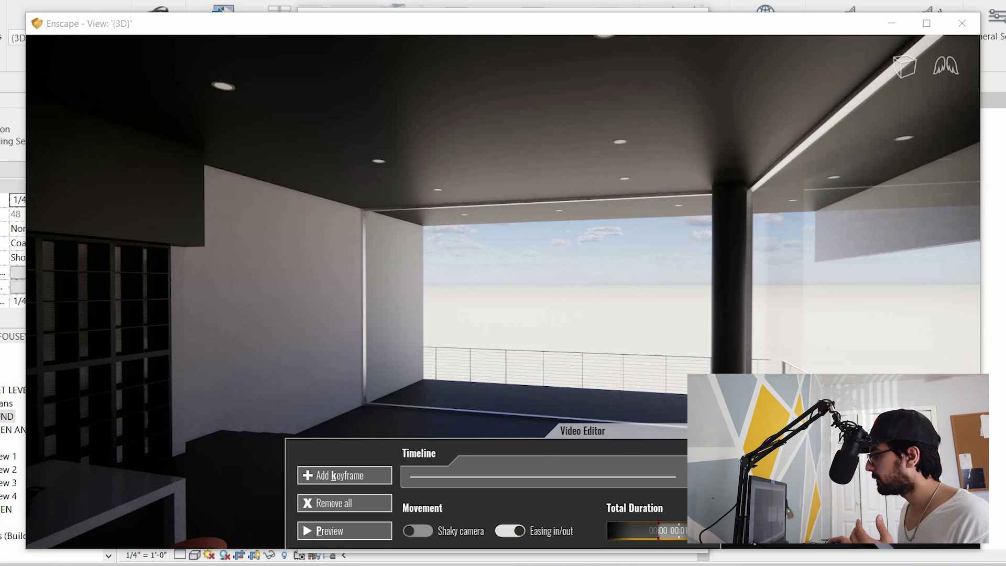
{"action": "key", "text": "k"}
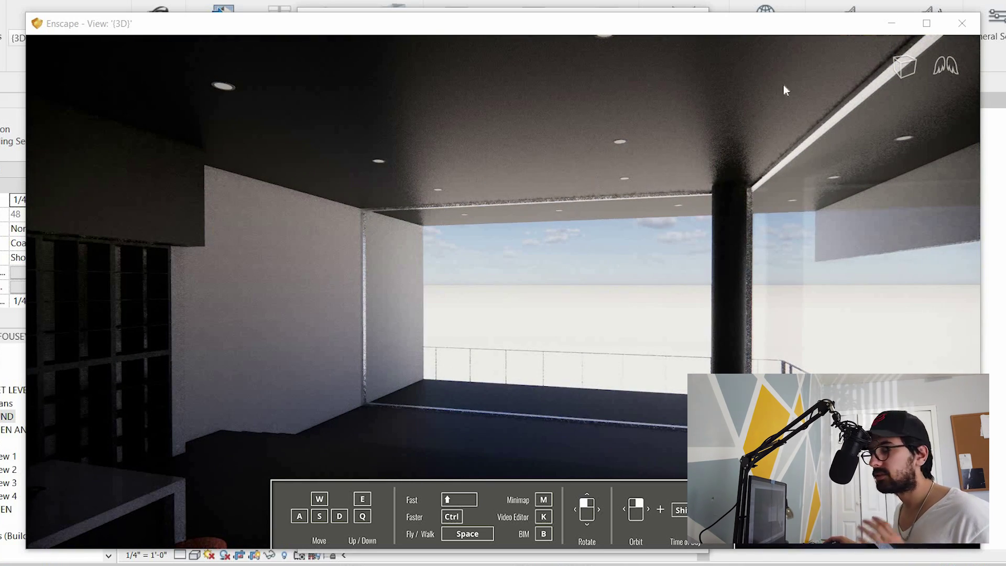
{"action": "left_click", "coordinate": [889, 29]}
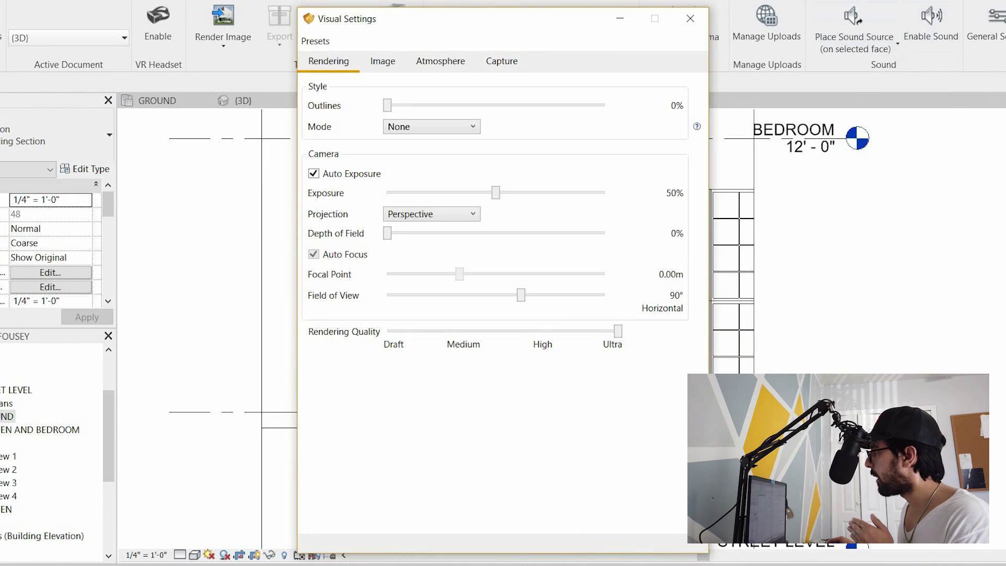
- Review the image and atmosphere options in the visual settings, and minimize the settings window
{"action": "left_click", "coordinate": [380, 63]}
{"action": "left_click", "coordinate": [431, 66]}
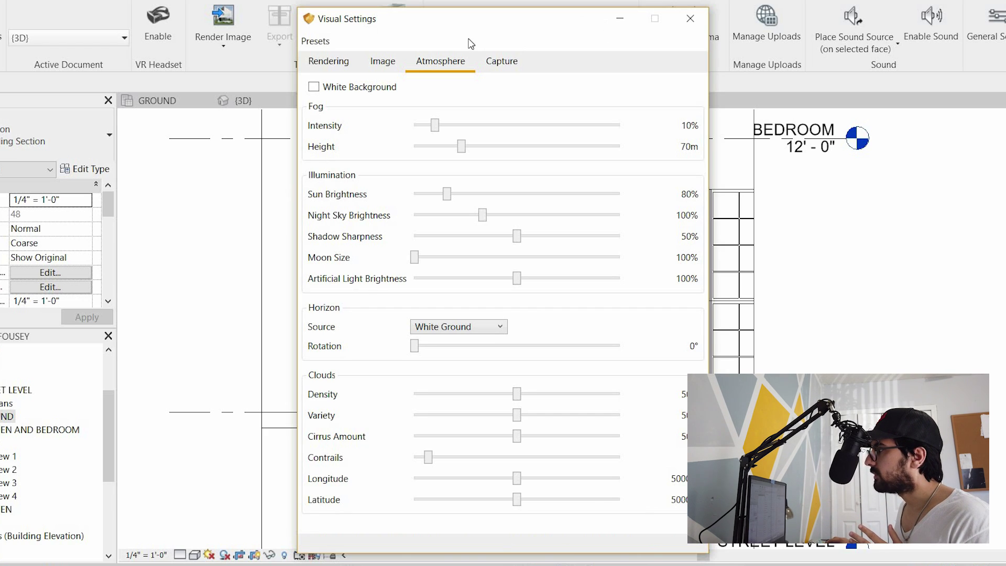
{"action": "left_click", "coordinate": [619, 18]}
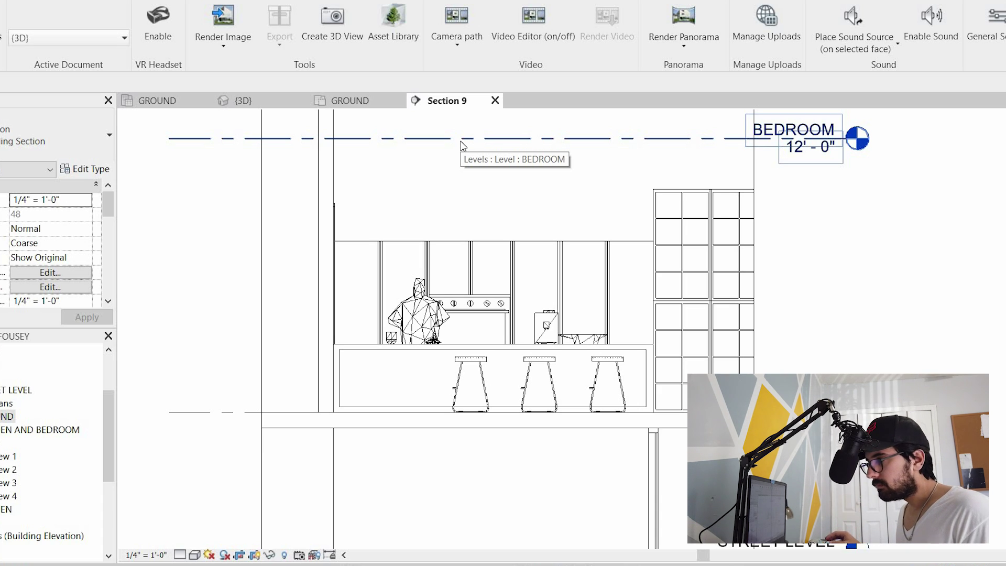
- Switch to the Enscape window and move around the kitchen to view the island, cabinets and shelving
{"action": "left_click", "coordinate": [449, 173]}
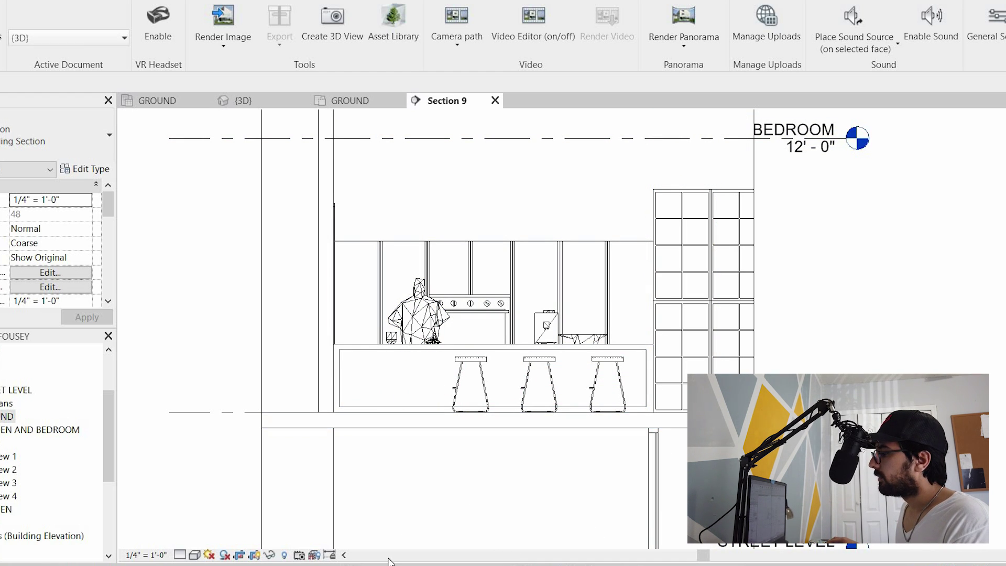
{"action": "mouse_move", "coordinate": [391, 560]}
{"action": "left_click", "coordinate": [247, 519]}
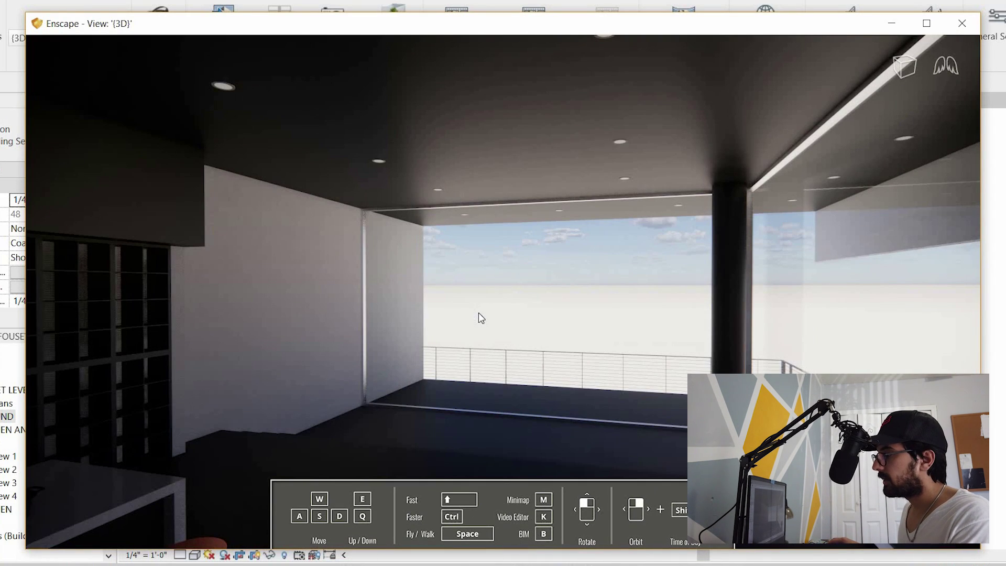
{"action": "left_click_drag", "start_coordinate": [577, 334], "coordinate": [65, 309]}
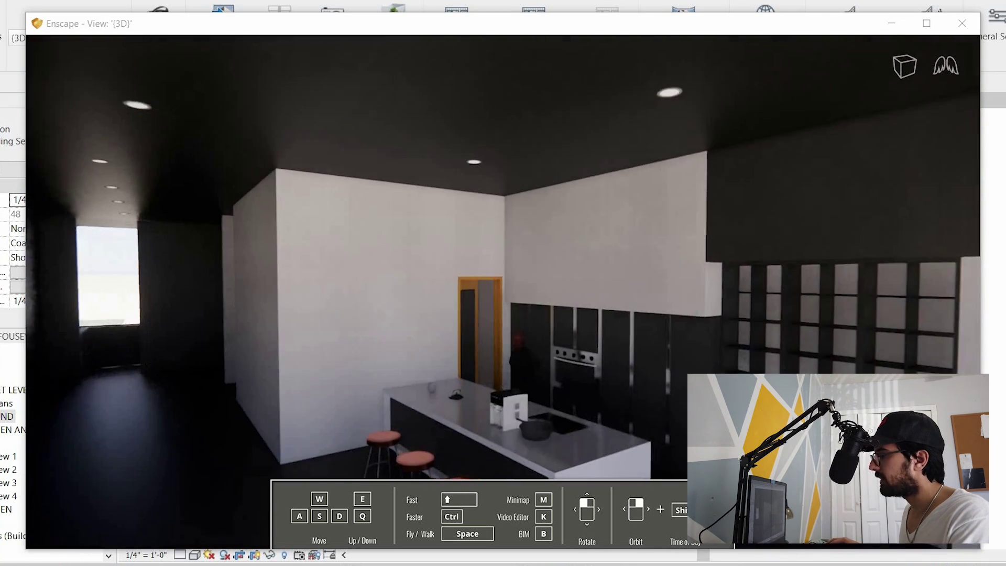
{"action": "key", "text": "w"}
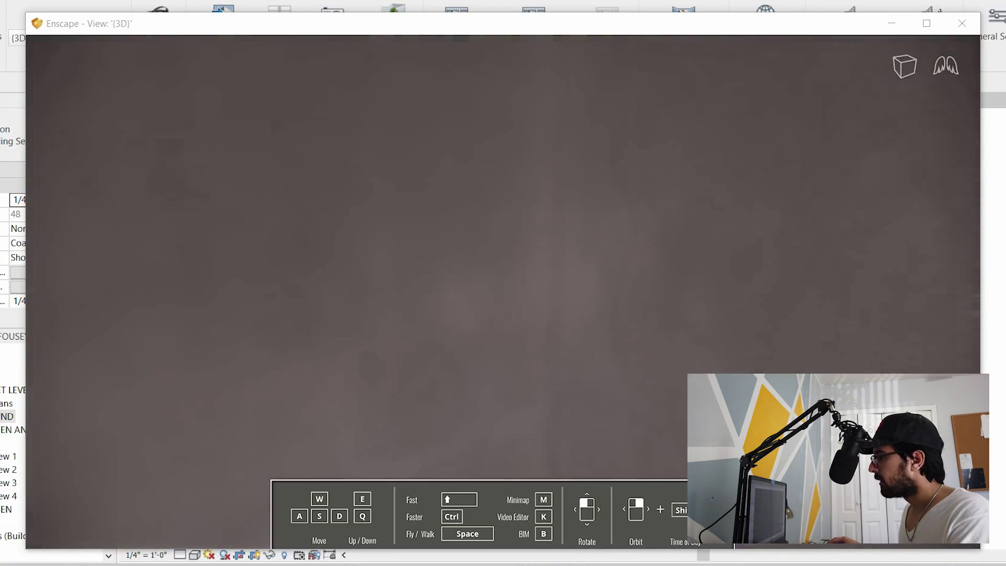
{"action": "key", "text": "s"}
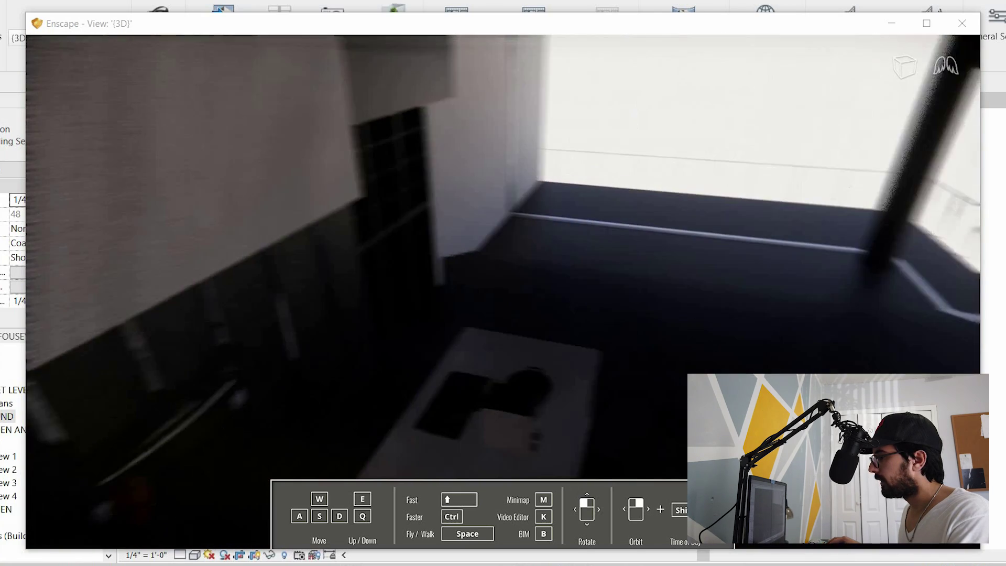
{"action": "left_click_drag", "start_coordinate": [676, 356], "coordinate": [592, 298]}
{"action": "key", "text": "w"}
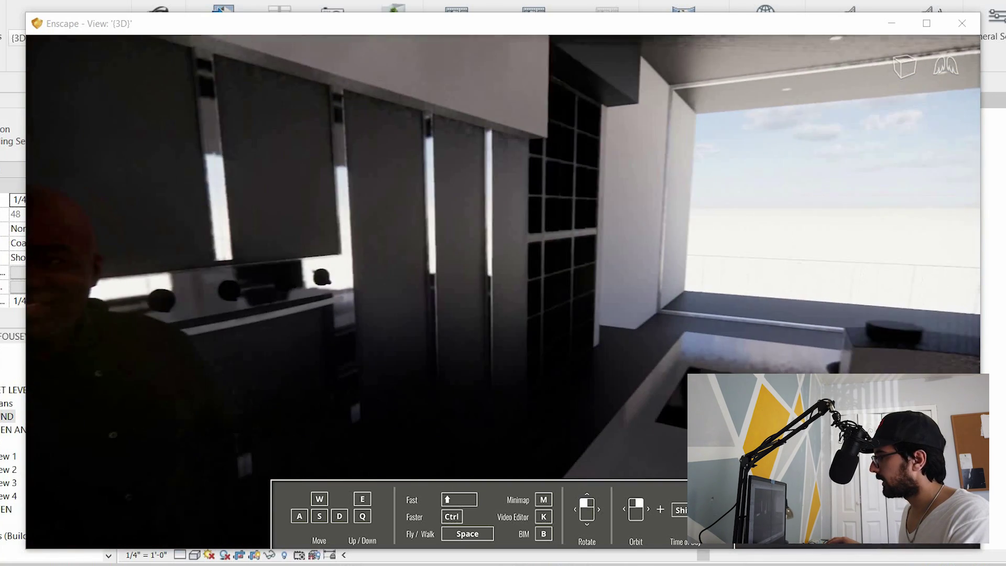
{"action": "key", "text": "s"}
- Maximize the Enscape window and move in close to the chef figure standing beside the oven
{"action": "left_click", "coordinate": [926, 23]}
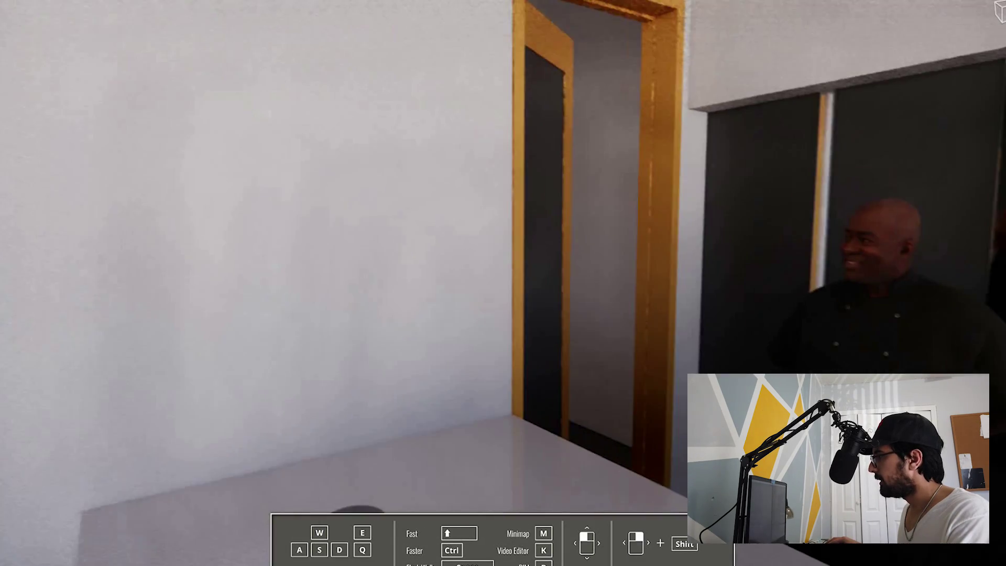
{"action": "left_click_drag", "start_coordinate": [503, 283], "coordinate": [602, 283]}
{"action": "key", "text": "w"}
{"action": "key", "text": "d"}
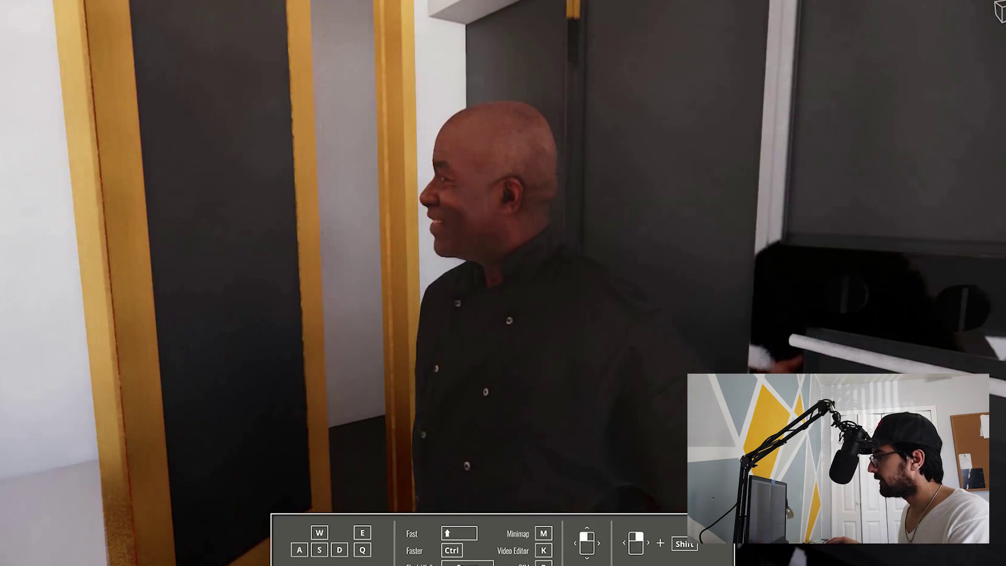
{"action": "key", "text": "a"}
{"action": "left_click_drag", "start_coordinate": [503, 283], "coordinate": [804, 160]}
{"action": "key", "text": "a"}
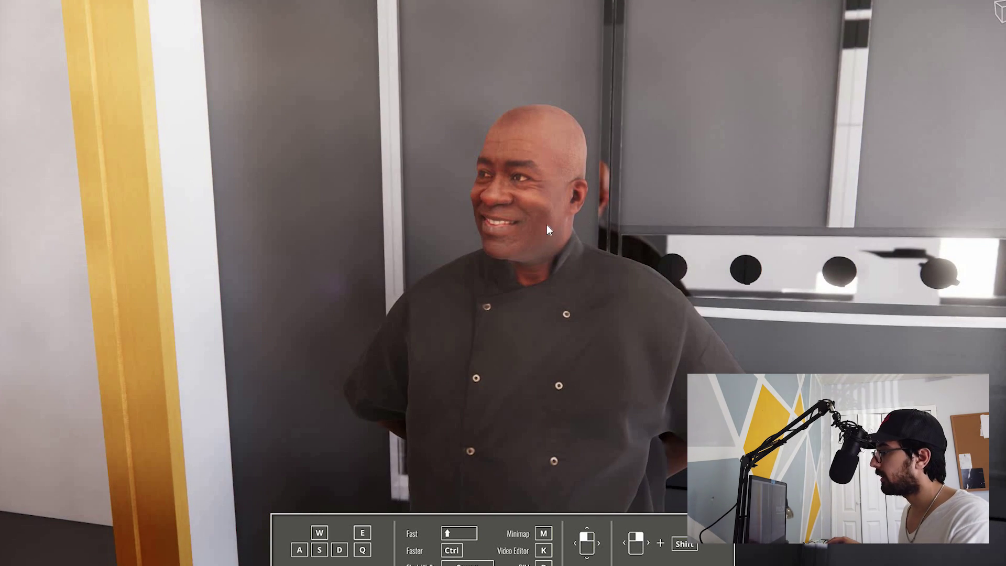
- Back away and rise above the island to view the bowls and teapot with the surrounding kitchen
{"action": "key", "text": "s"}
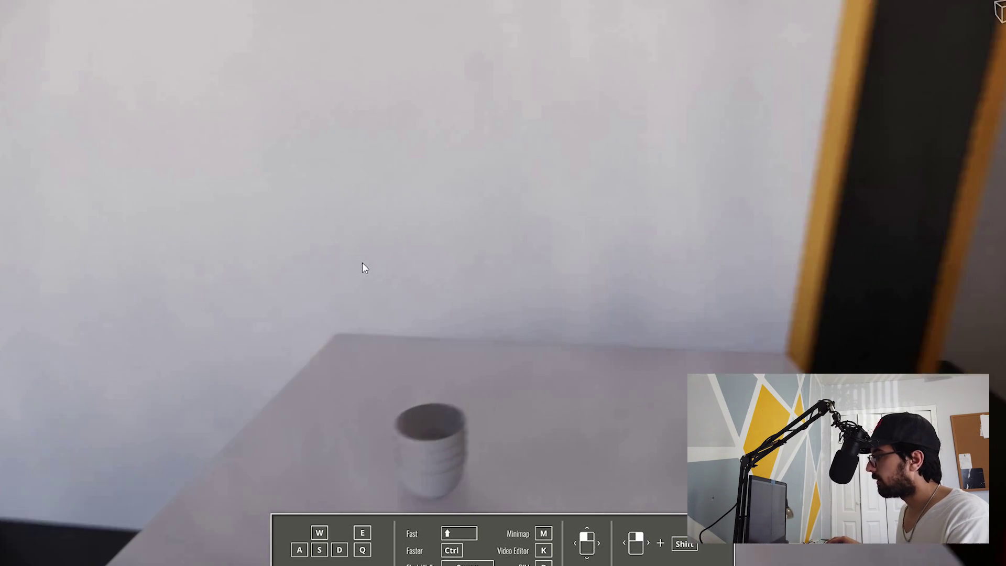
{"action": "left_click_drag", "start_coordinate": [363, 262], "coordinate": [130, 317]}
{"action": "key", "text": "s"}
{"action": "key", "text": "s"}
{"action": "key", "text": "e"}
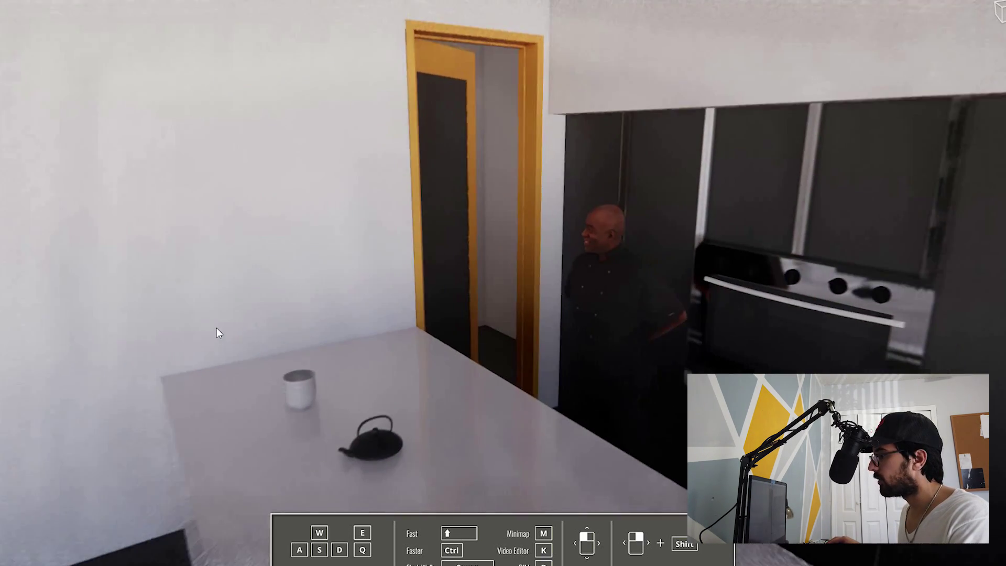
{"action": "key", "text": "a"}
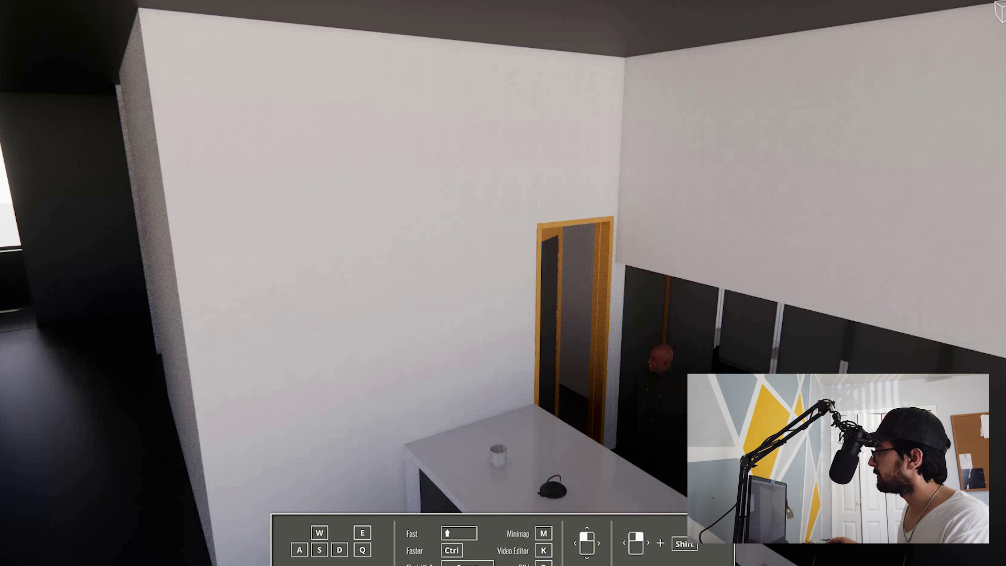
- Switch to Revit and open the Enscape Render Image dialog listing the project's 3D views
{"action": "key", "text": "alt+Tab"}
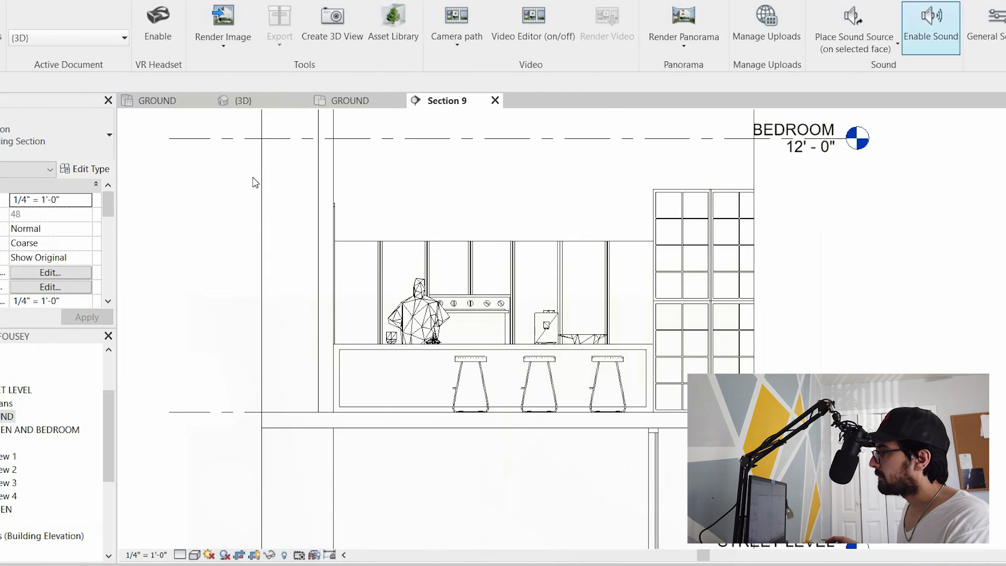
{"action": "left_click", "coordinate": [223, 50]}
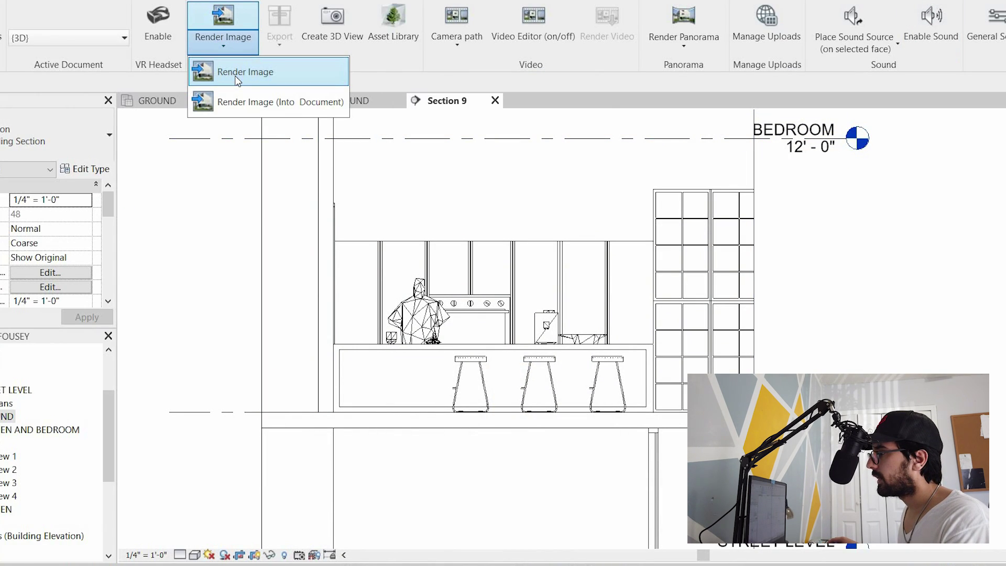
{"action": "left_click", "coordinate": [233, 73]}
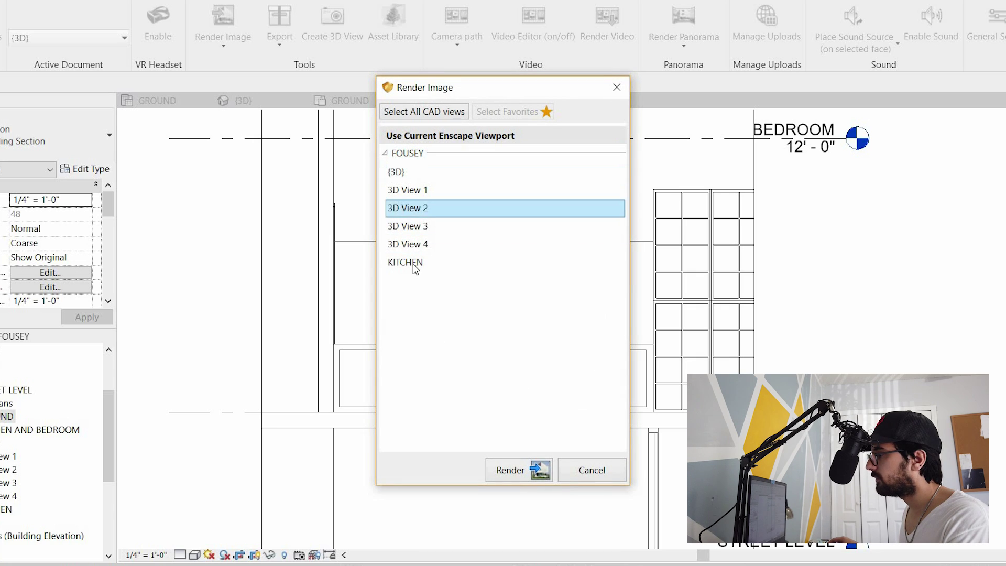
{"action": "left_click", "coordinate": [414, 262]}
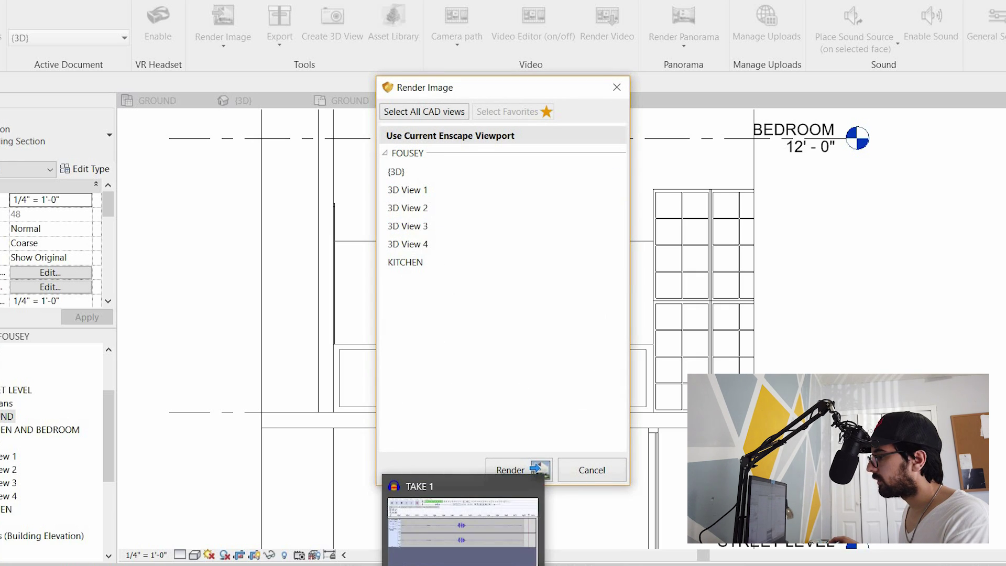
- Switch to the Enscape window and back away from the island to view the kitchen together with the adjoining hallway and glazing
{"action": "mouse_move", "coordinate": [427, 565]}
{"action": "left_click", "coordinate": [212, 524]}
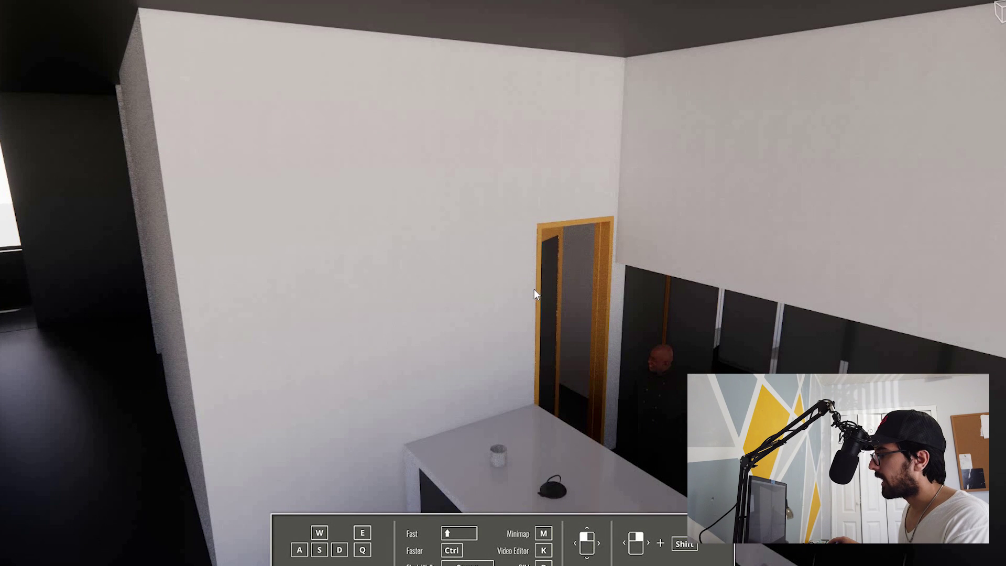
{"action": "left_click_drag", "start_coordinate": [503, 283], "coordinate": [312, 275]}
{"action": "key", "text": "s"}
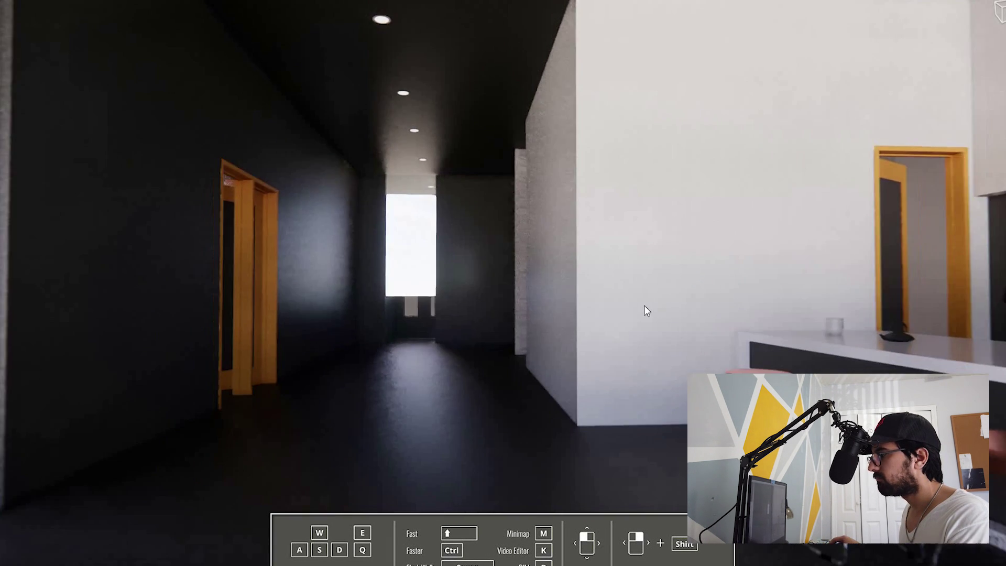
{"action": "left_click_drag", "start_coordinate": [644, 307], "coordinate": [640, 263]}
{"action": "key", "text": "a"}
{"action": "key", "text": "s"}
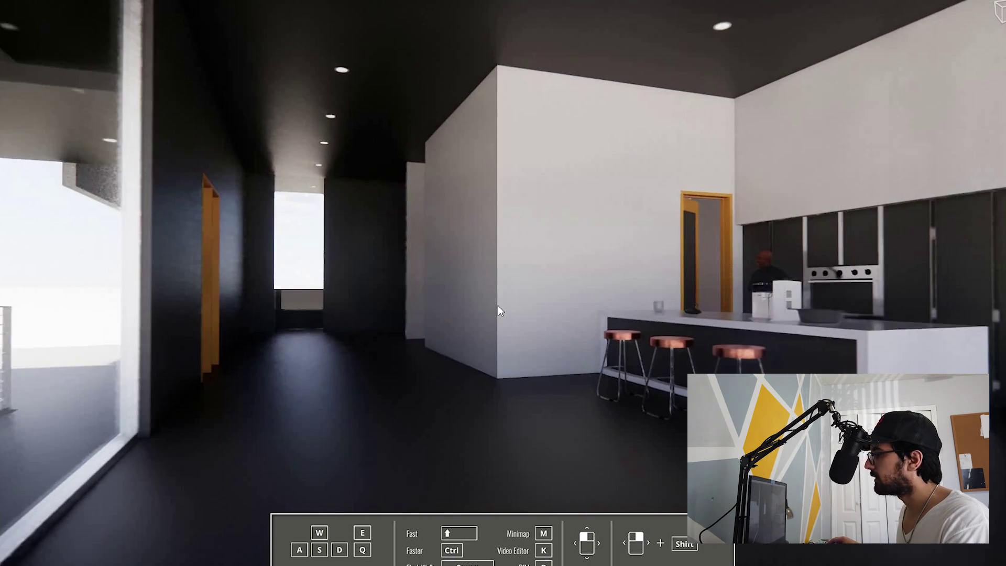
{"action": "key", "text": "d"}
{"action": "key", "text": "a"}
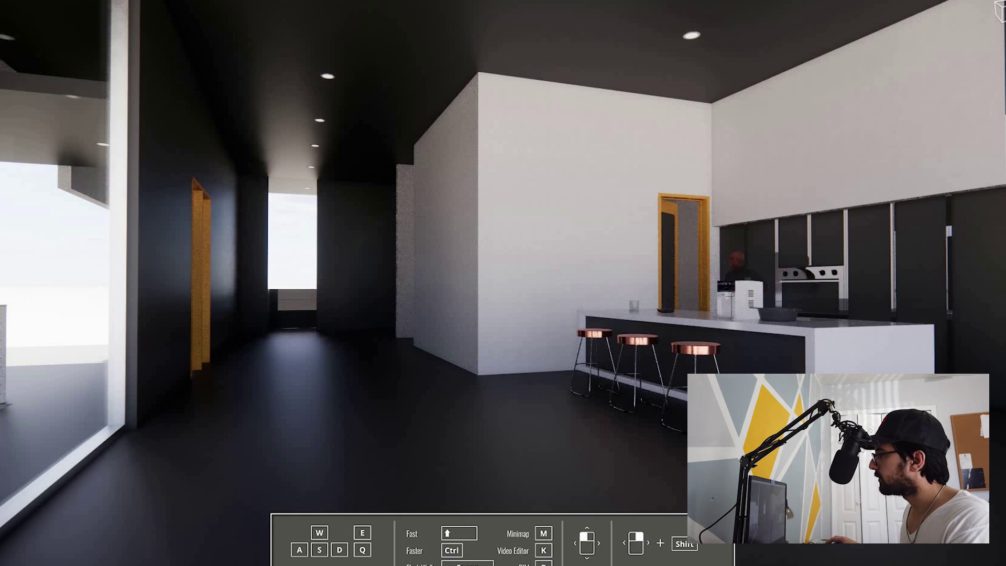
{"action": "left_click_drag", "start_coordinate": [503, 283], "coordinate": [94, 242]}
{"action": "key", "text": "w"}
{"action": "left_click_drag", "start_coordinate": [549, 249], "coordinate": [548, 252]}
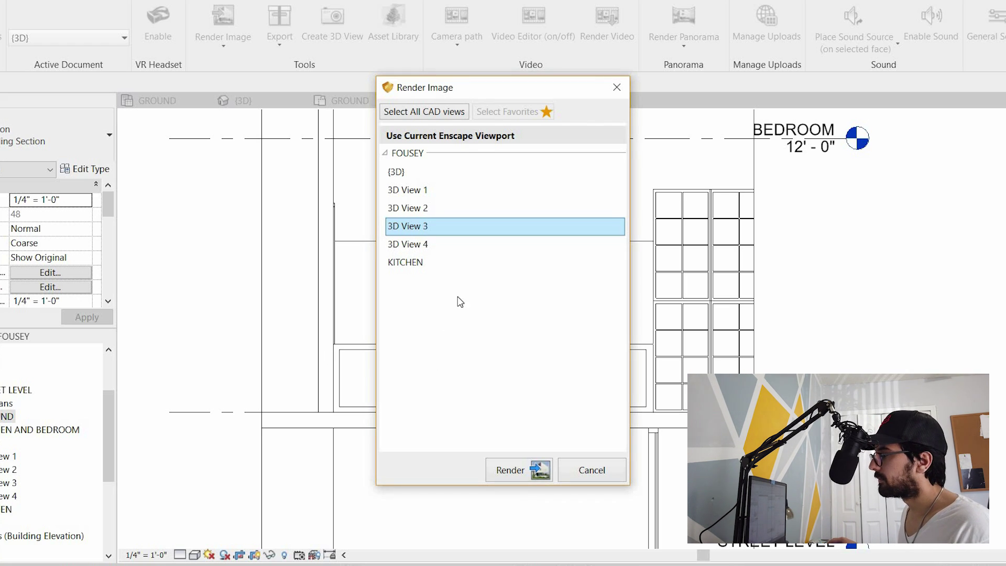
- Return to Revit and render the KITCHEN view with the Desktop as the output folder
{"action": "left_click", "coordinate": [423, 266]}
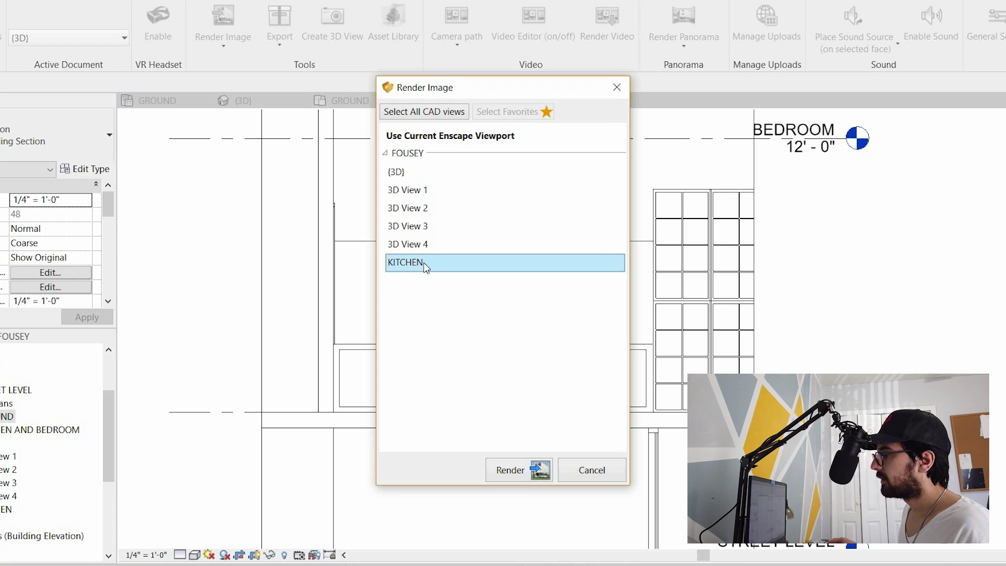
{"action": "left_click", "coordinate": [513, 465]}
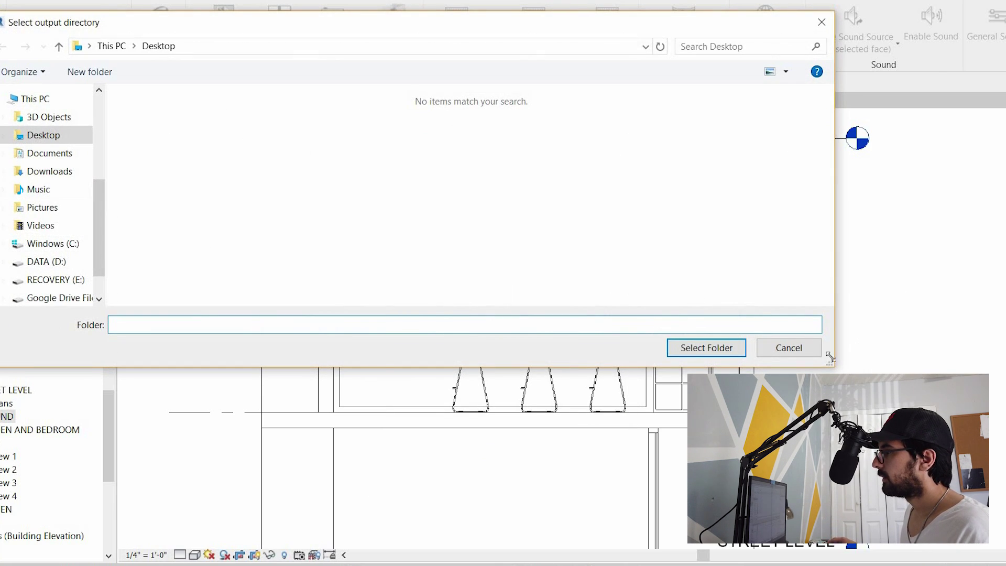
{"action": "key", "text": "Return"}
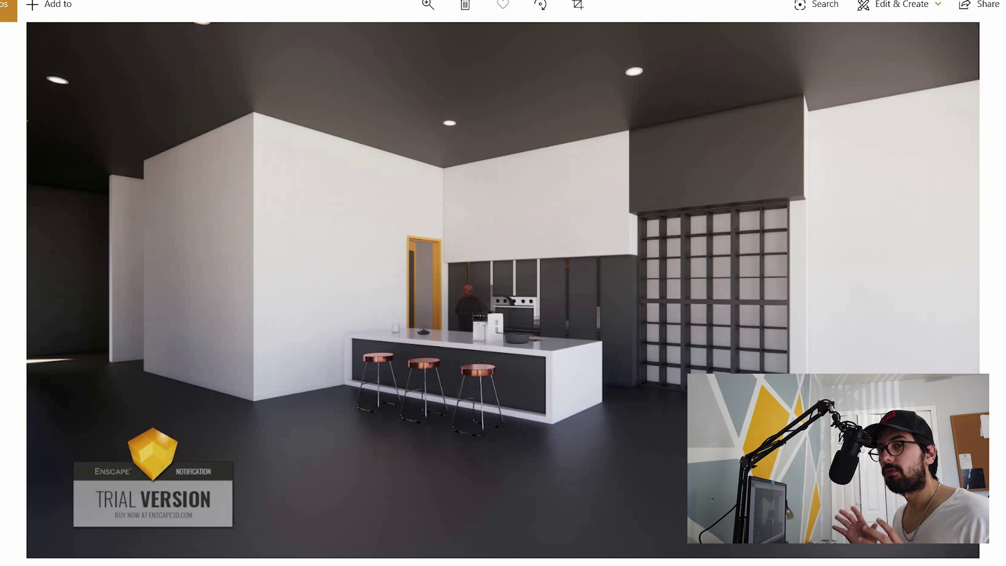
- Switch to the rendered image in Photos, enlarge the chef, oven and countertop items to inspect their detail, and zoom back out
{"action": "mouse_move", "coordinate": [648, 564]}
{"action": "left_click", "coordinate": [428, 4]}
{"action": "left_click_drag", "start_coordinate": [354, 41], "coordinate": [449, 41]}
{"action": "left_click_drag", "start_coordinate": [514, 58], "coordinate": [573, 171]}
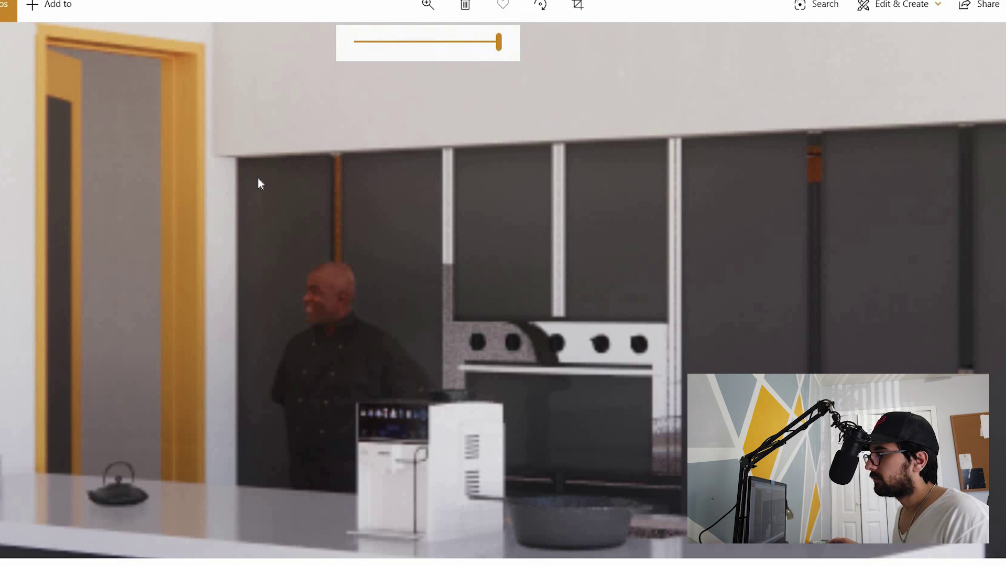
{"action": "left_click_drag", "start_coordinate": [382, 51], "coordinate": [364, 43]}
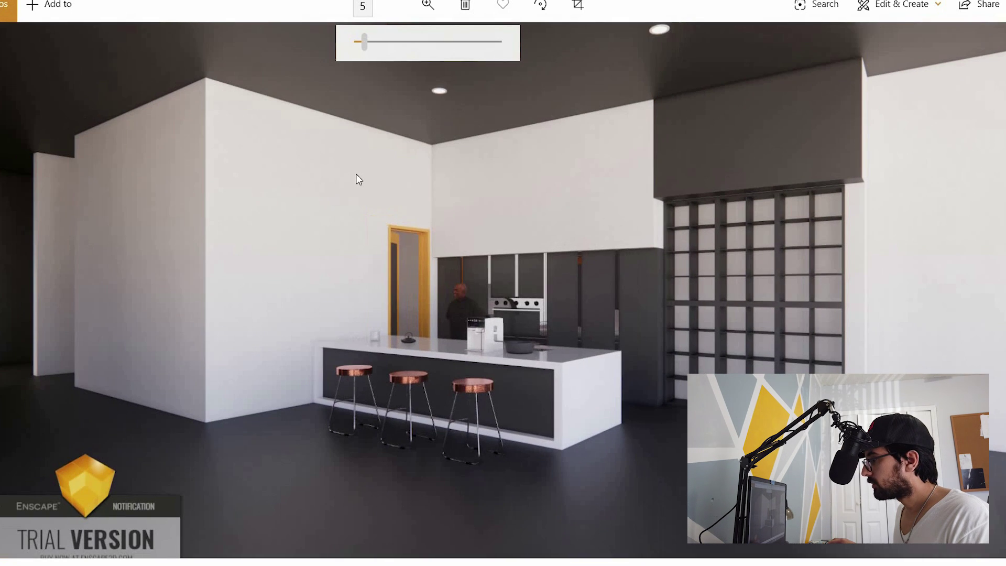